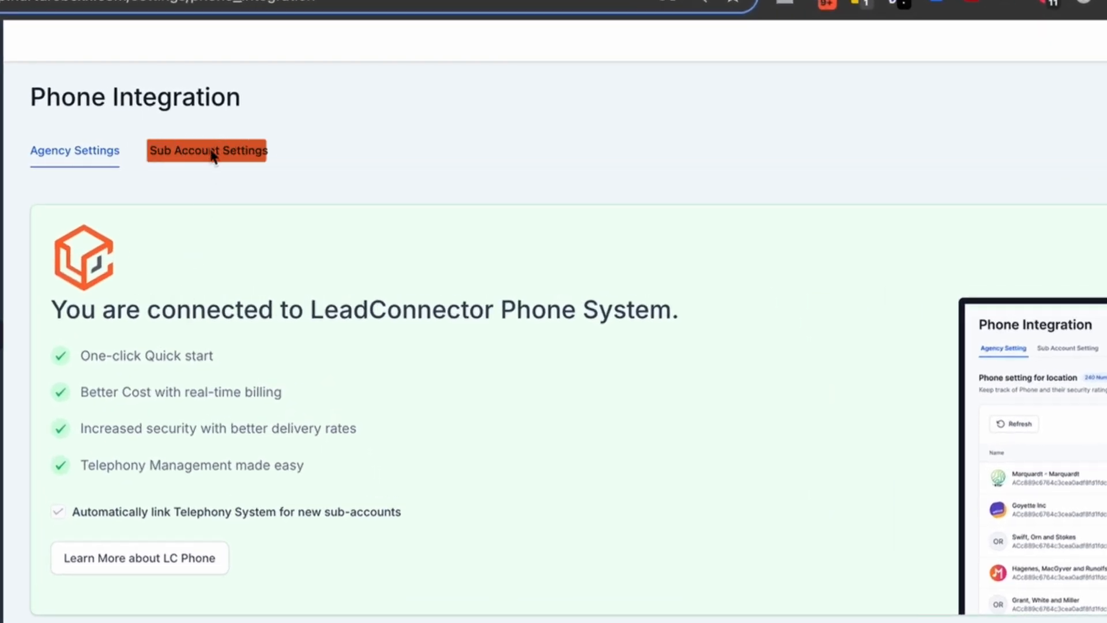
In the sub-account phone settings, create the missing LC Phone sub-account for the first listed entry and return to the agency phone settings.
click(210, 153)
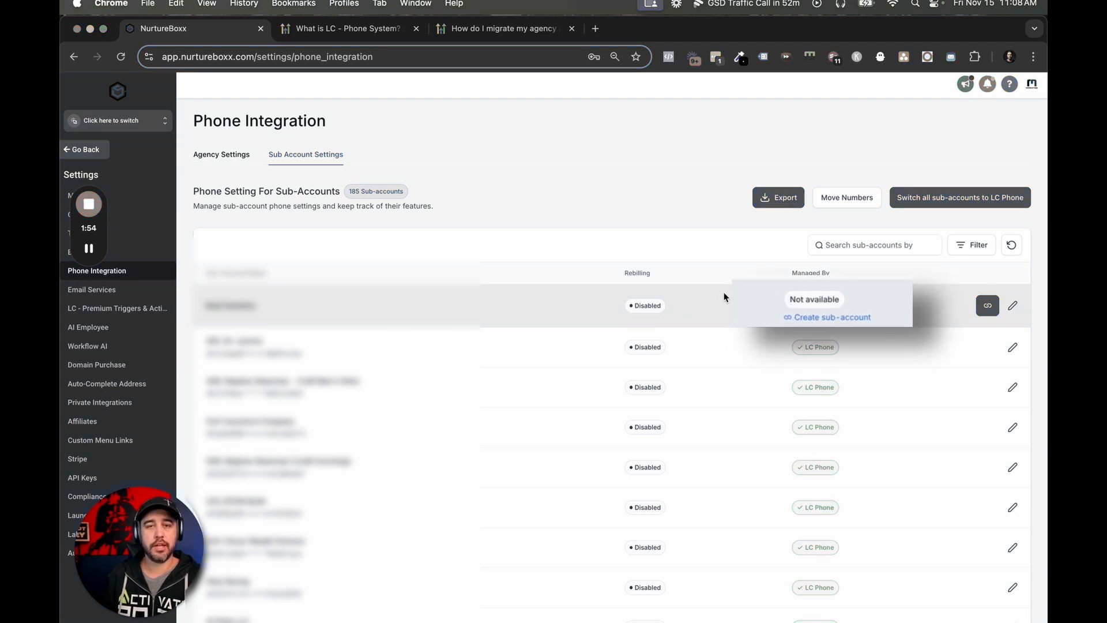
scroll(779, 356, down, 1)
scroll(779, 356, up, 1)
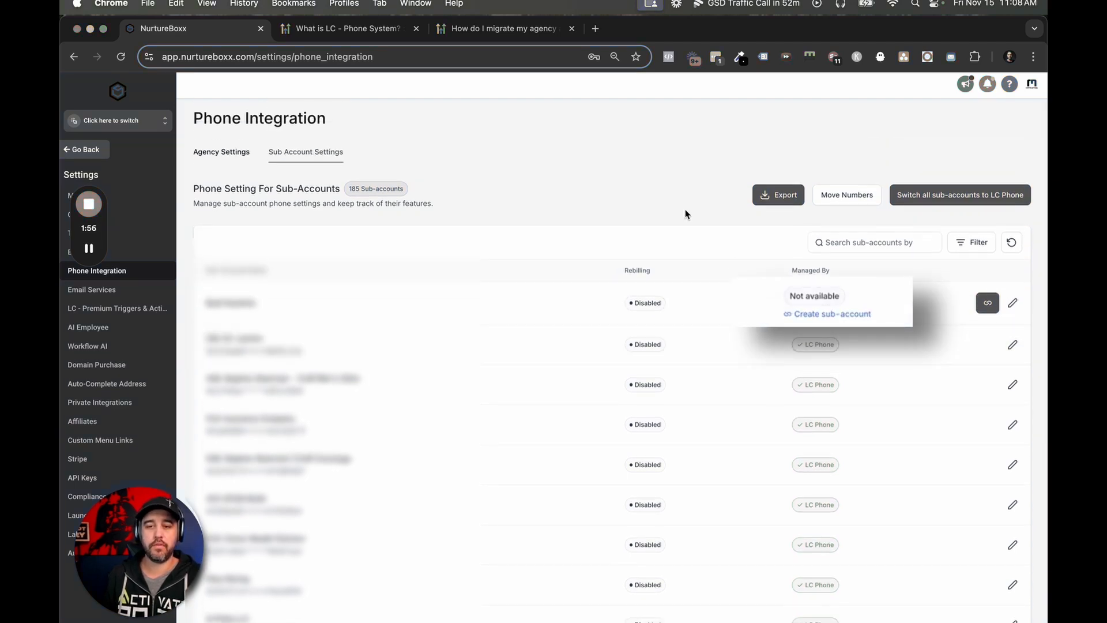
scroll(684, 210, up, 1)
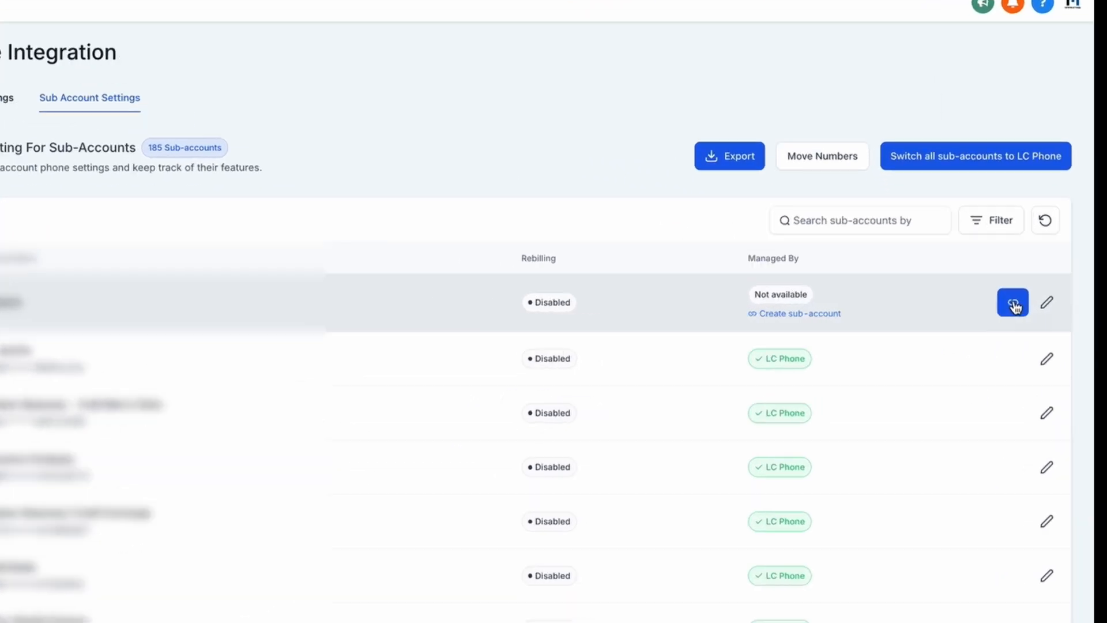
click(988, 305)
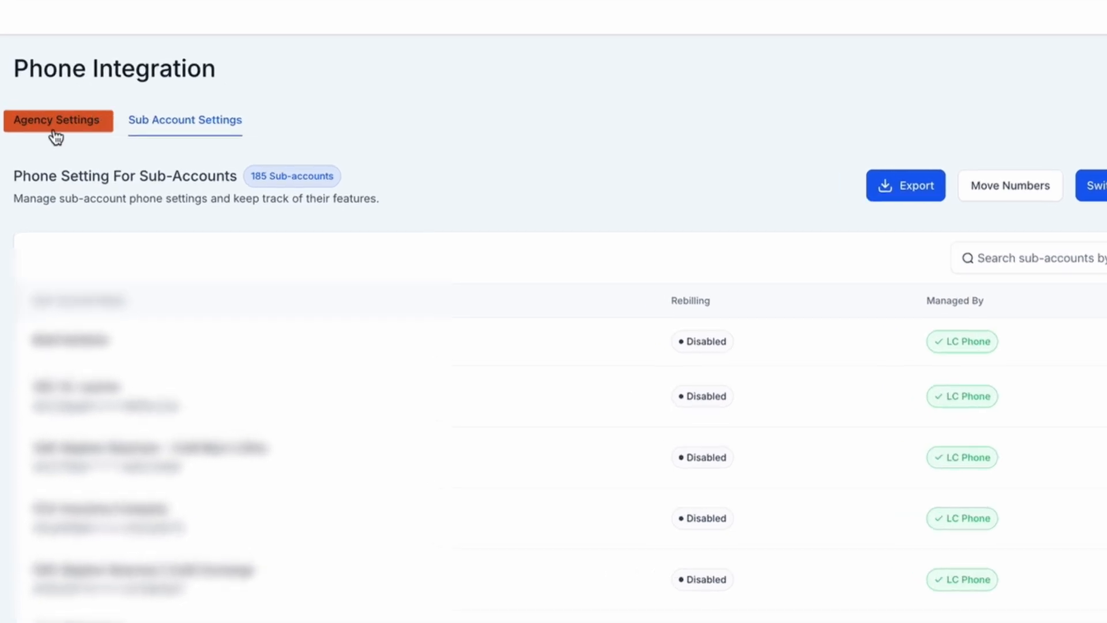
click(219, 155)
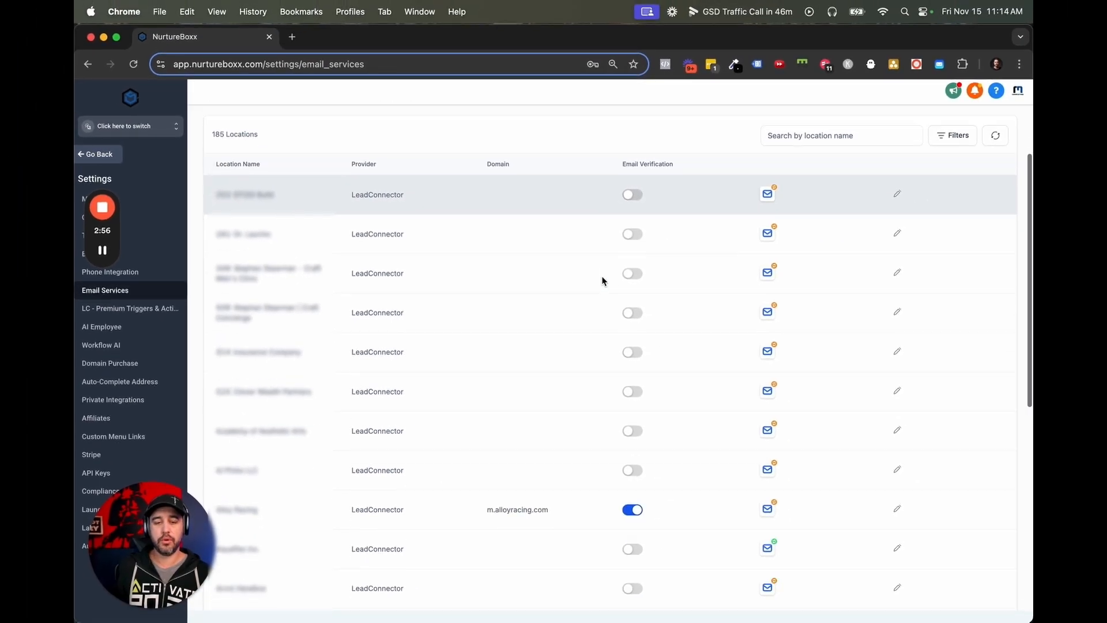
Examine the providers, domains and email verification switches in the email settings for locations.
scroll(714, 310, down, 4)
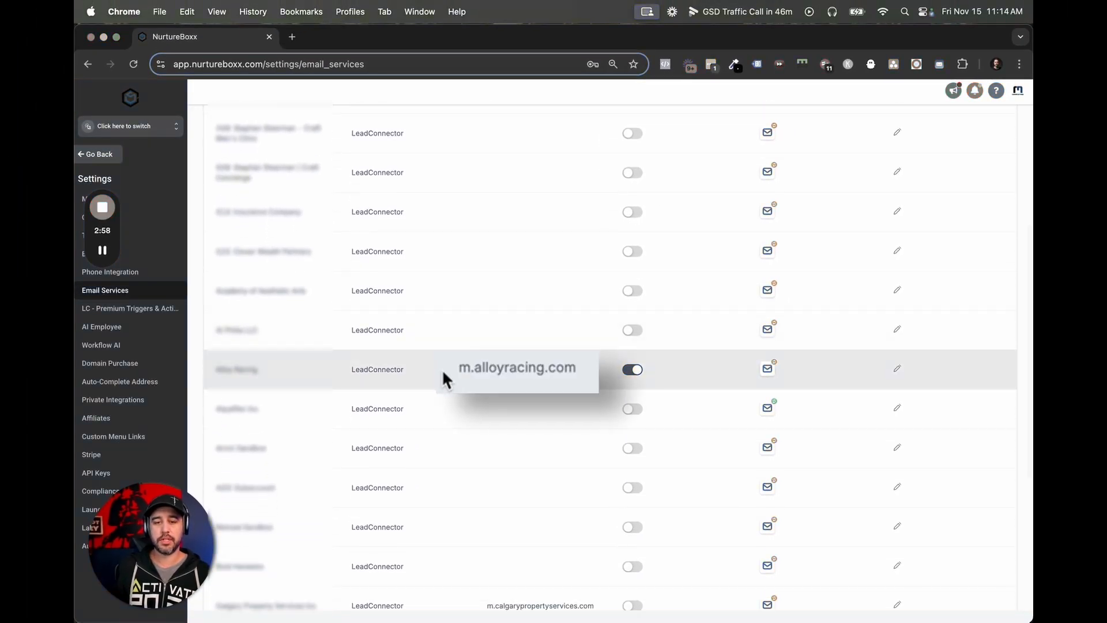
scroll(572, 368, down, 3)
scroll(572, 370, down, 2)
scroll(573, 370, up, 8)
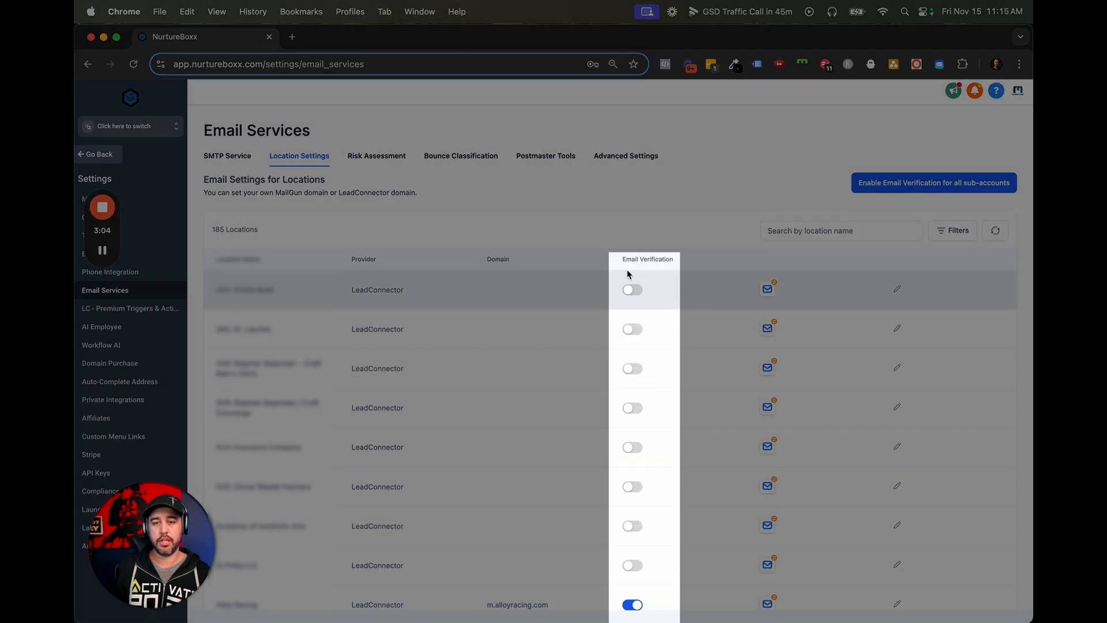
drag(626, 260, 660, 260)
click(667, 261)
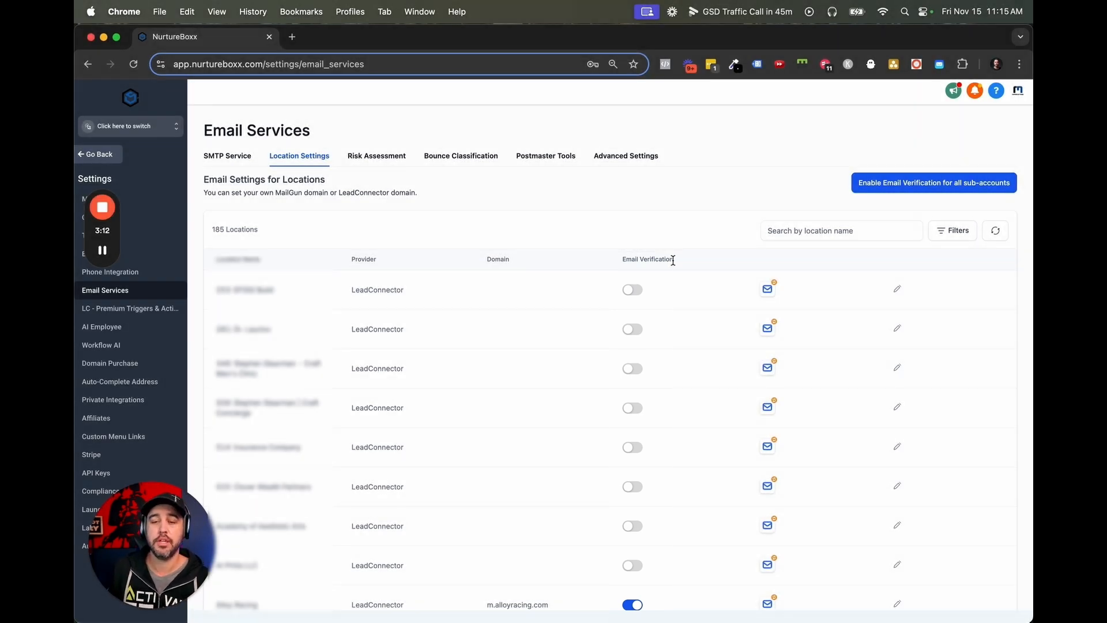
Review the email risk assessment records and the bounce classification overview, including its sub-account filter.
click(376, 156)
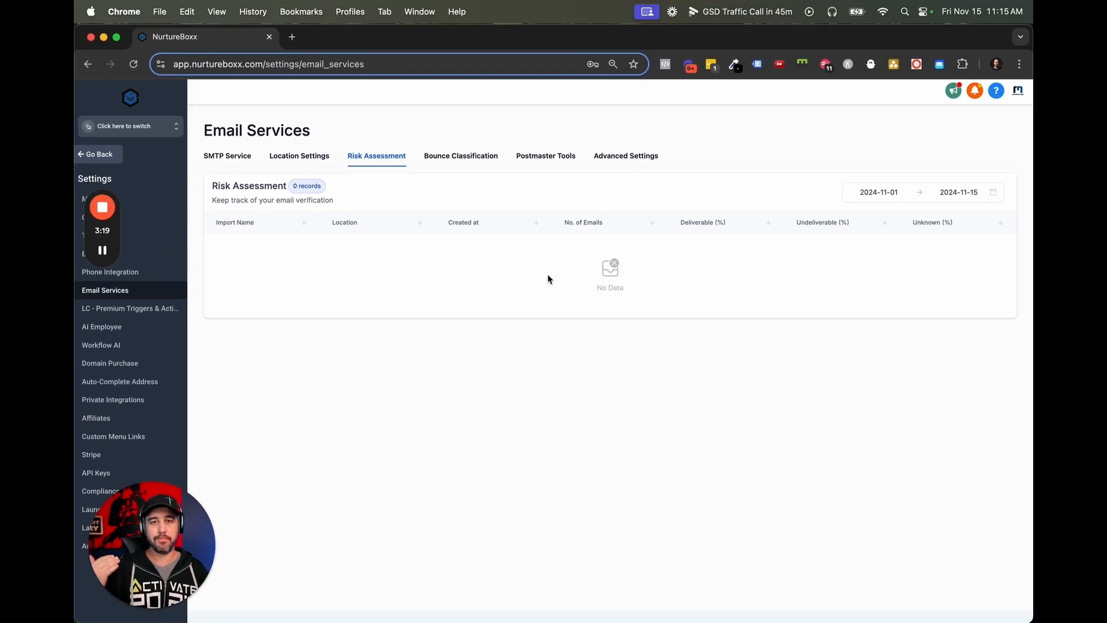
click(465, 163)
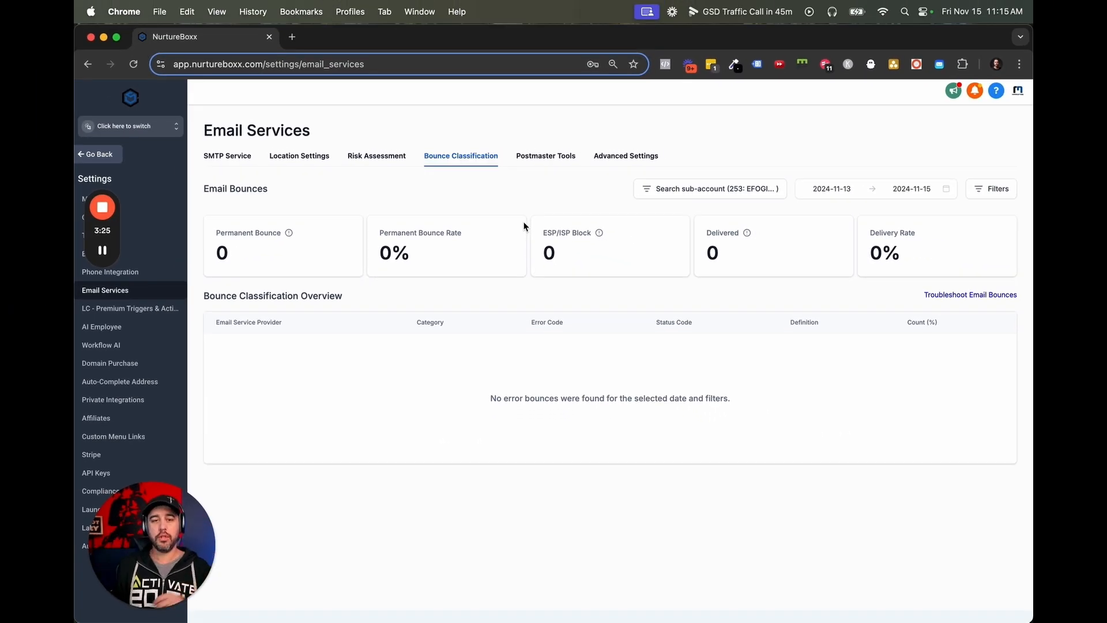
click(729, 186)
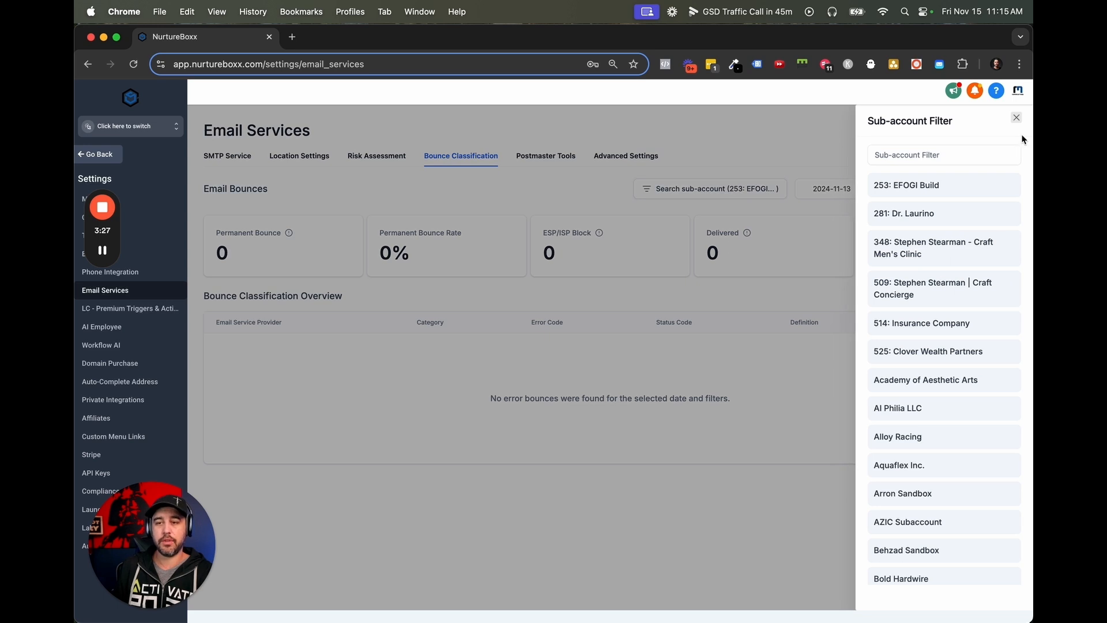
click(1016, 119)
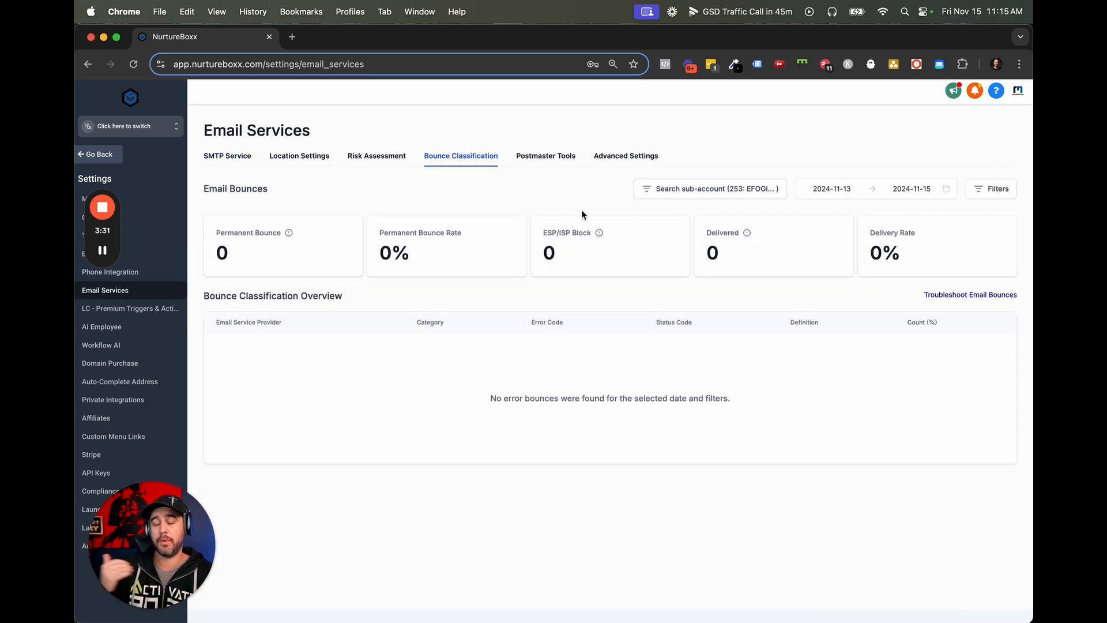
Connect the agency's Email Services to Google Postmaster with the existing Google account and authorize the access.
click(546, 156)
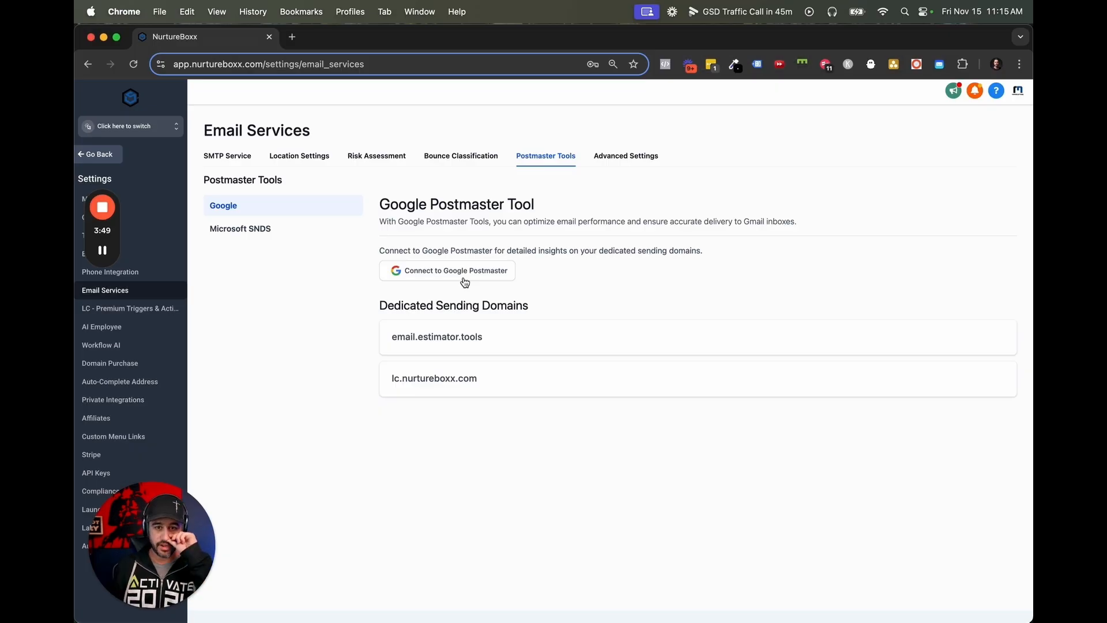
click(465, 282)
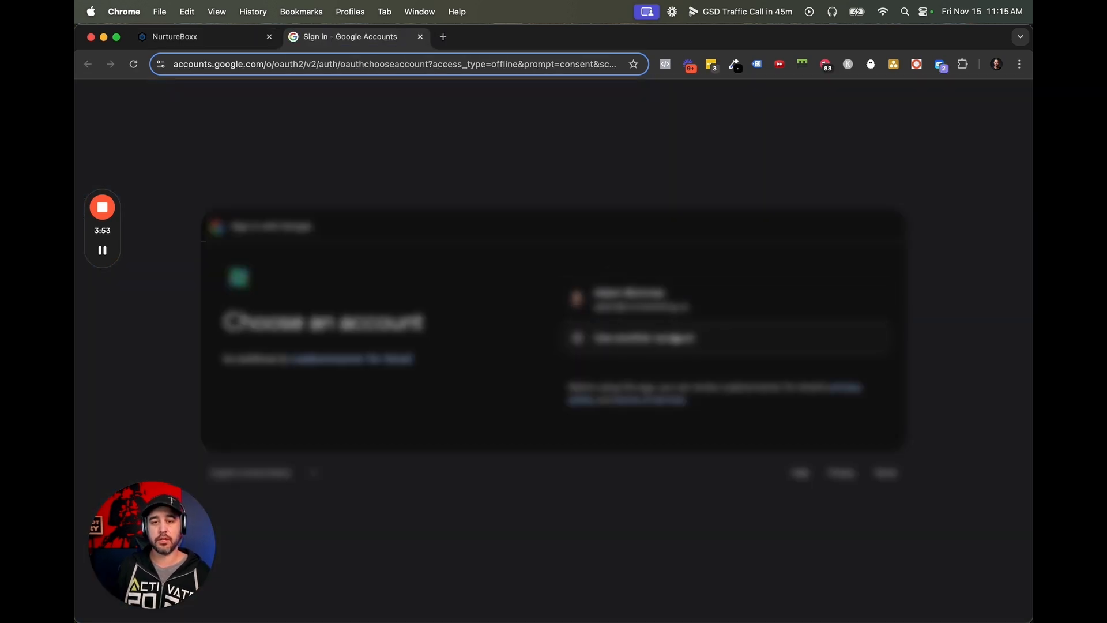
click(674, 312)
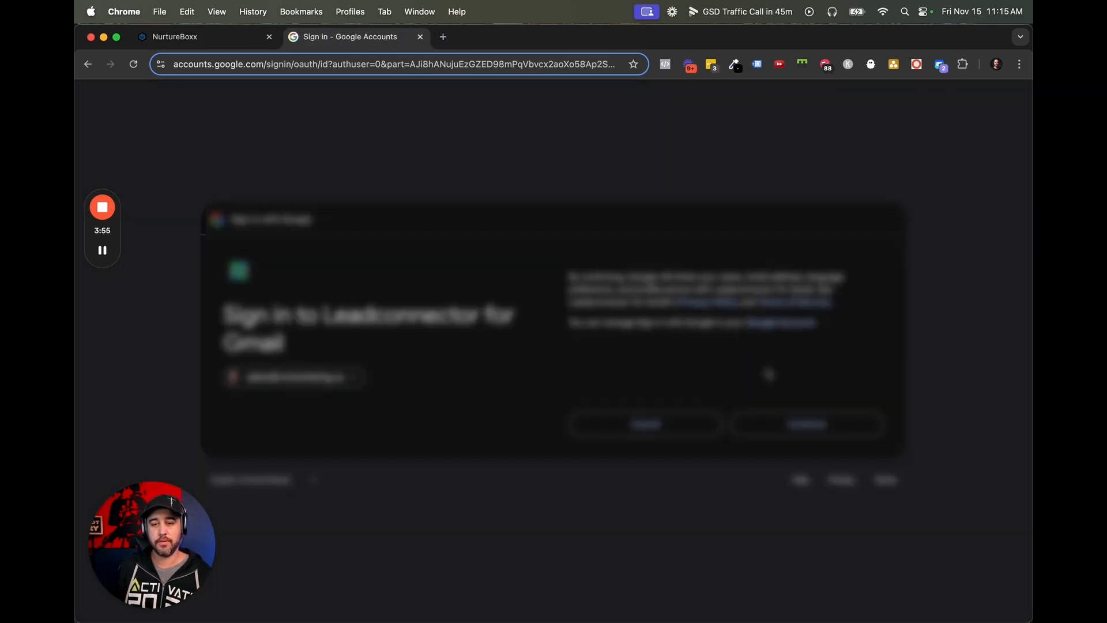
click(804, 423)
click(807, 456)
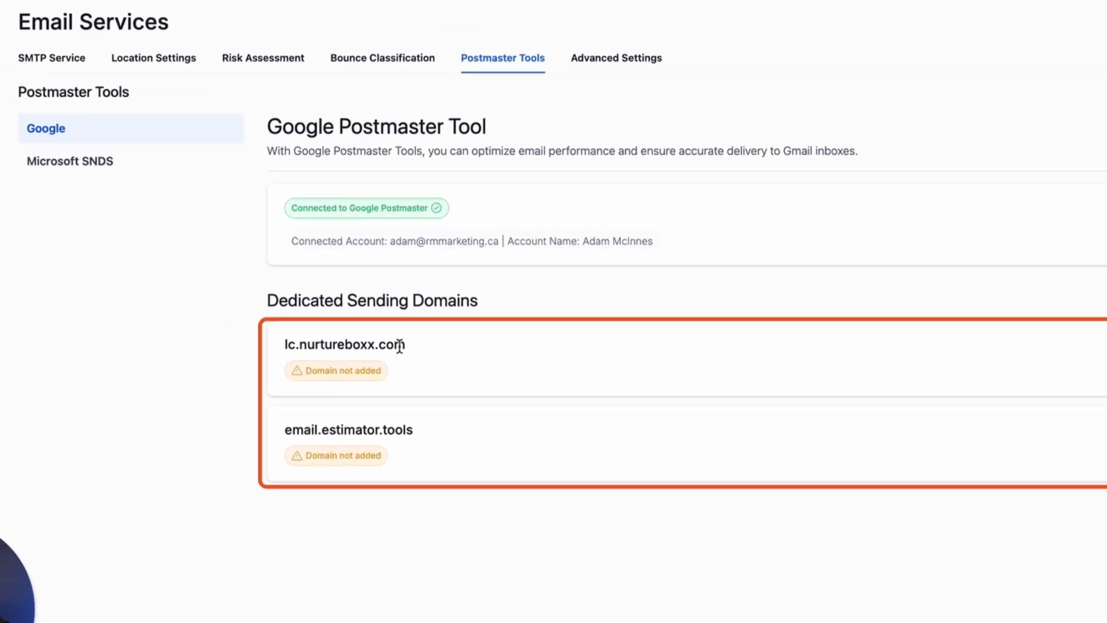
Copy the sending domain lc.nurtureboxx.com and add it as a domain in Google Postmaster Tools.
drag(410, 350, 274, 345)
key(super+c)
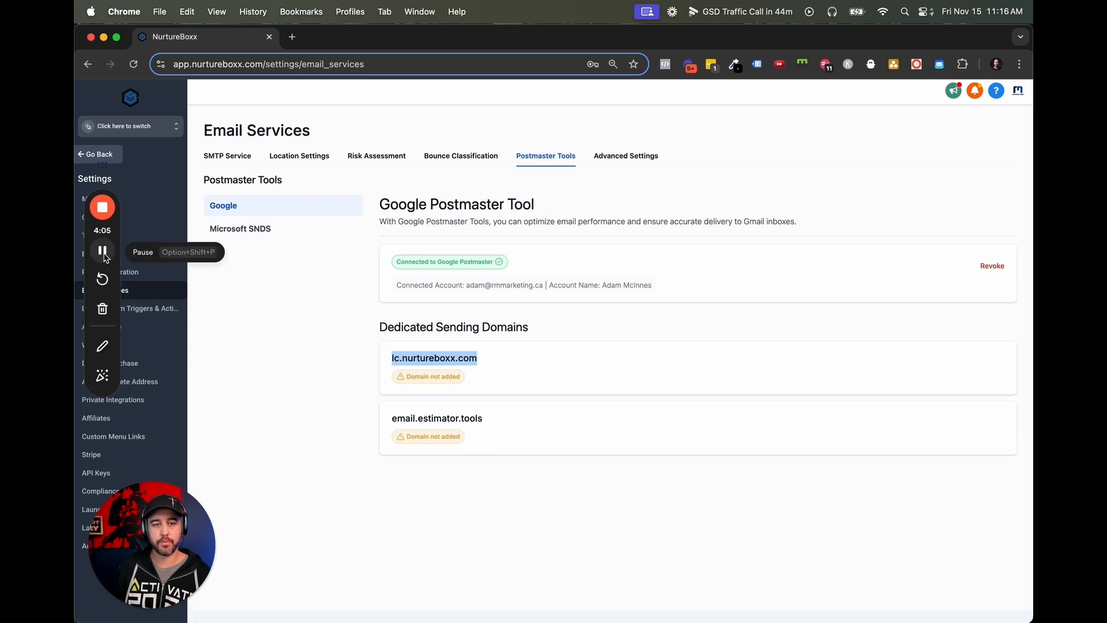
click(105, 254)
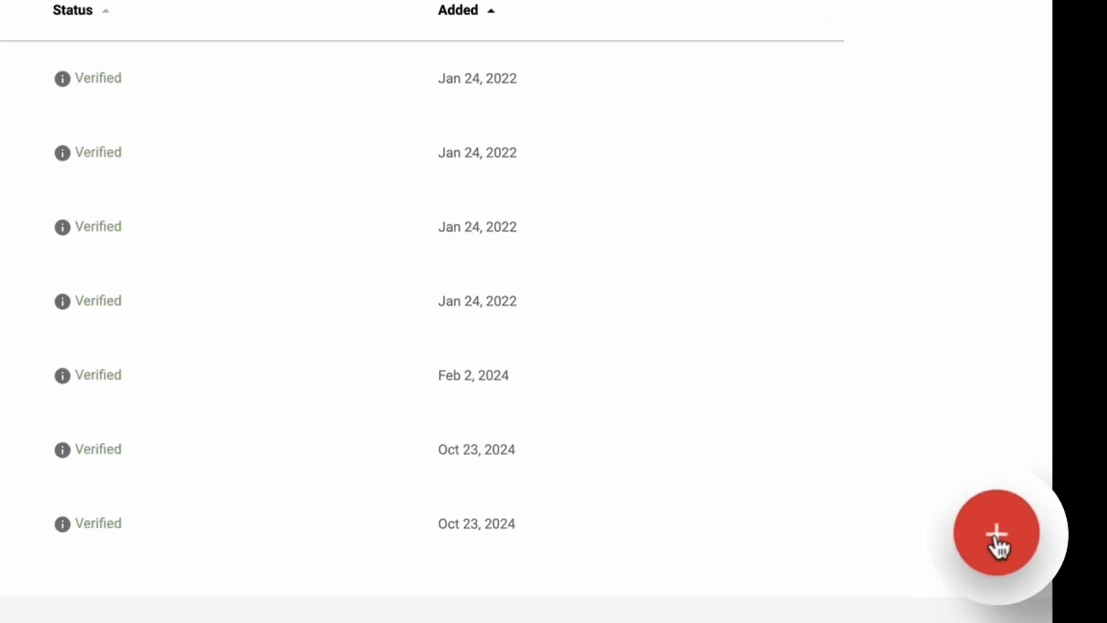
click(1028, 558)
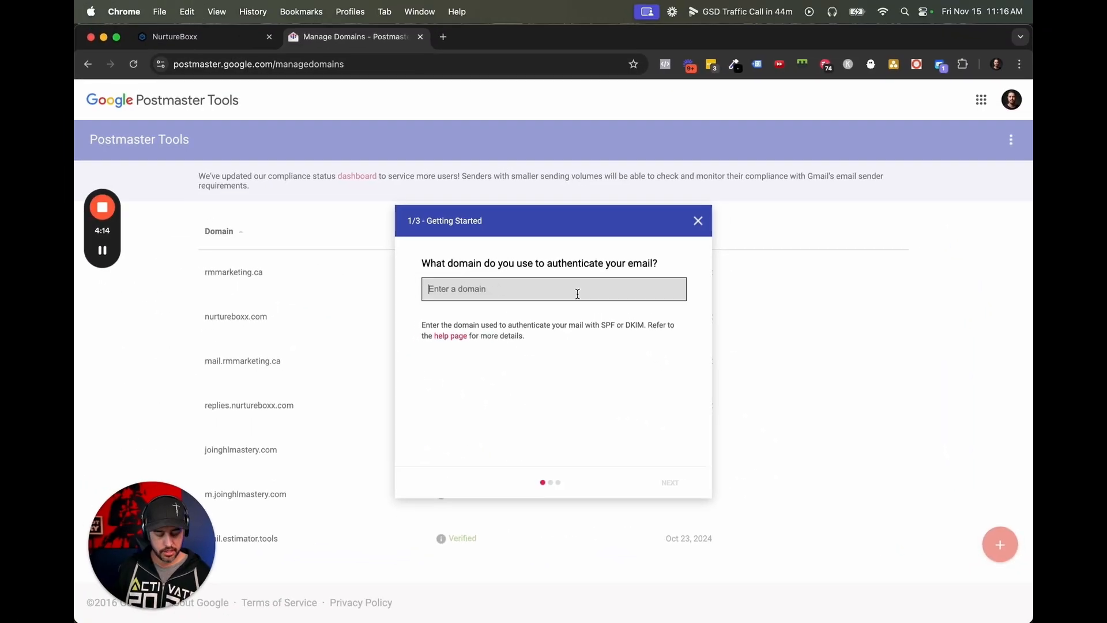
key(super+v)
click(669, 482)
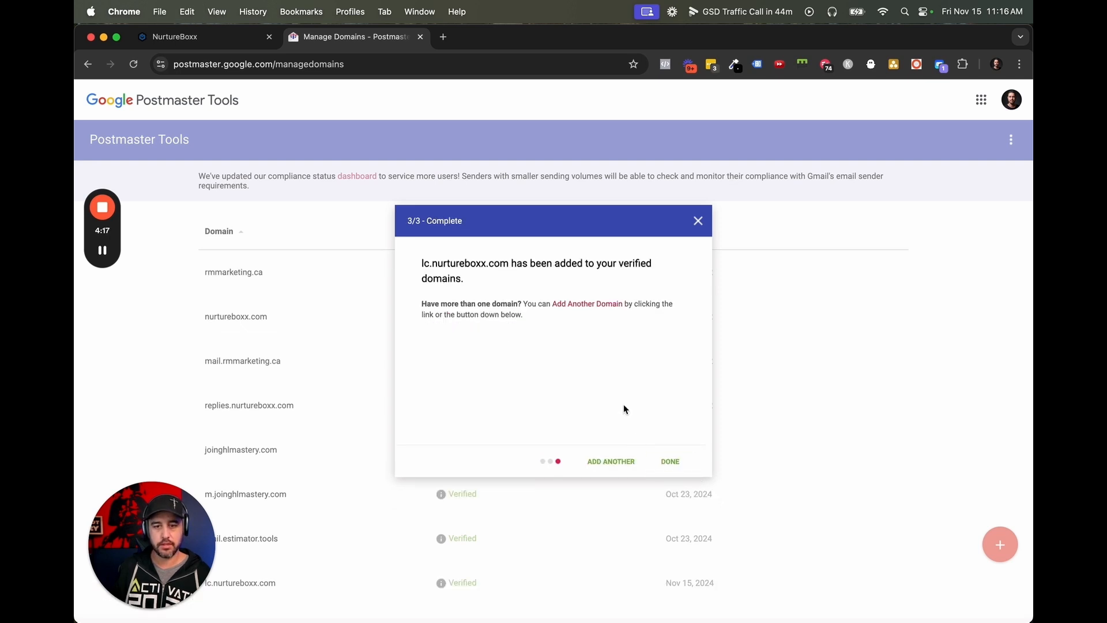
click(669, 461)
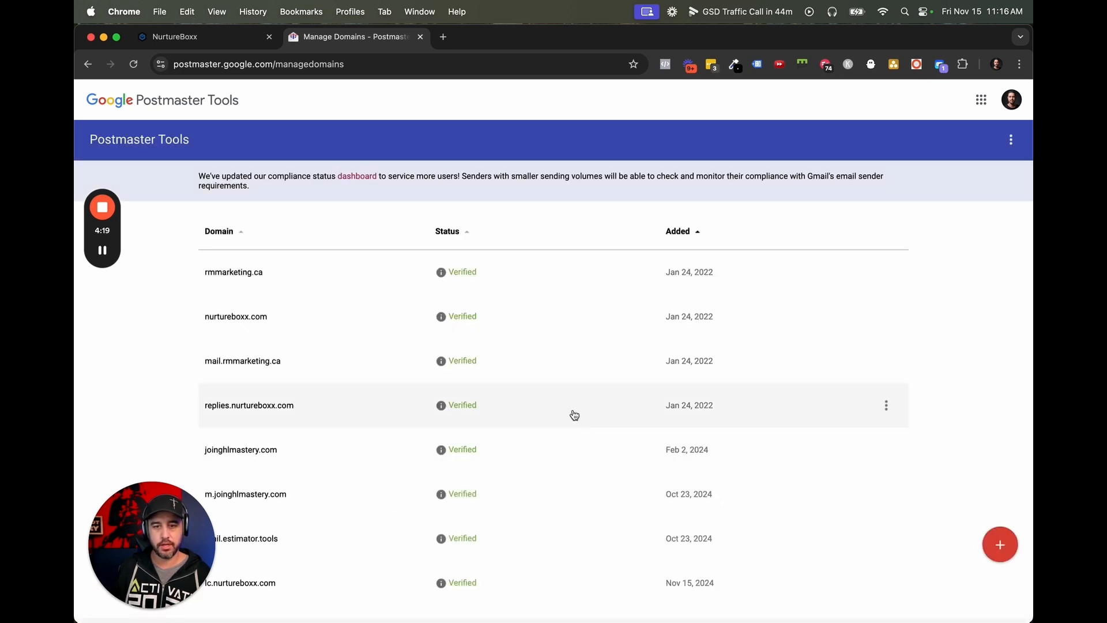
scroll(573, 414, down, 2)
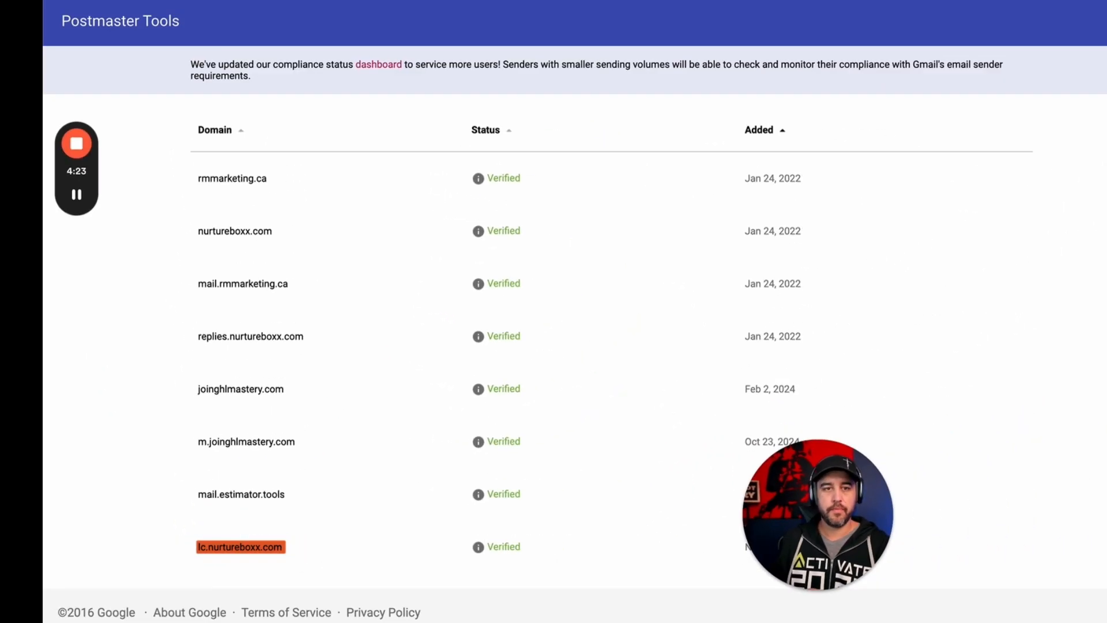
Switch back to NurtureBoxx, reload the Email Services page and reopen its Postmaster Tools settings.
click(236, 39)
click(132, 65)
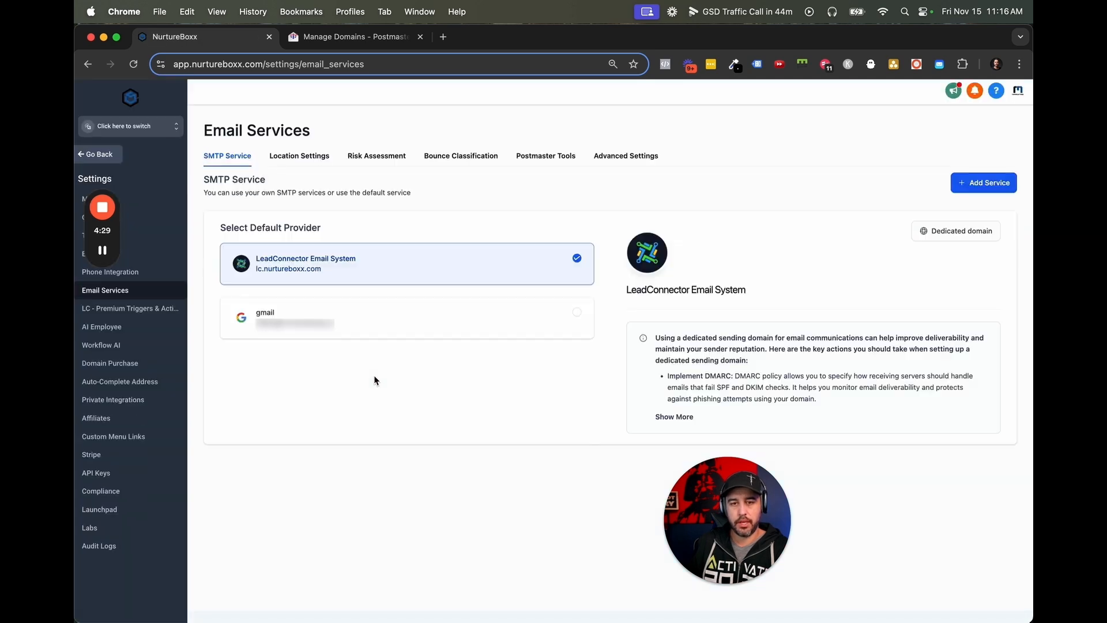
click(550, 161)
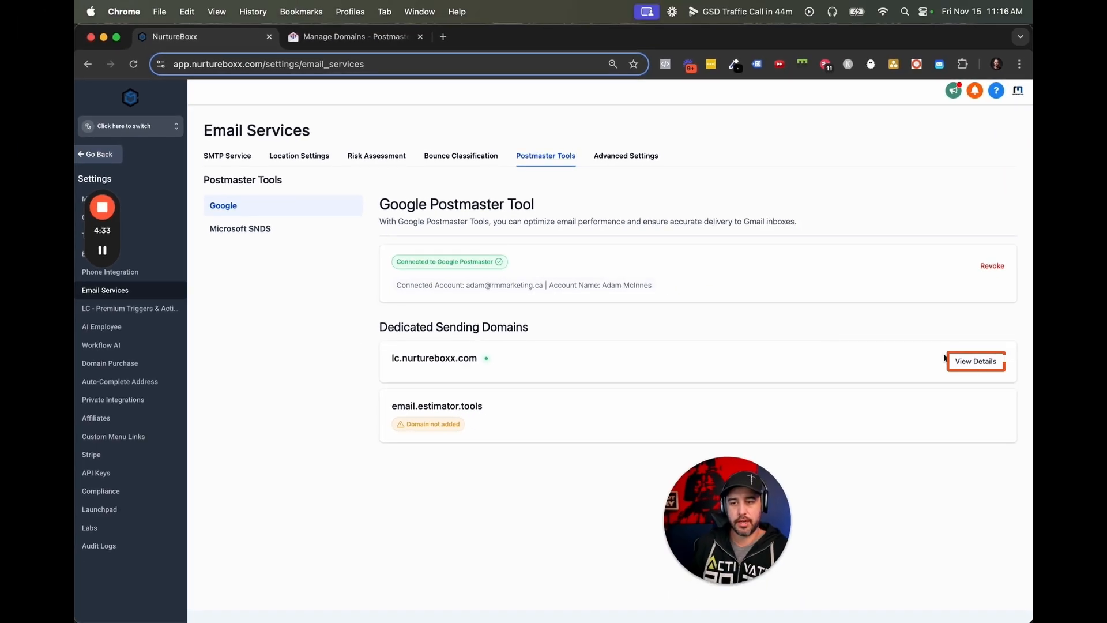
Check the IP reputation, spam feedback and authenticated traffic reports of lc.nurtureboxx.com and return to the Google Postmaster overview.
click(980, 367)
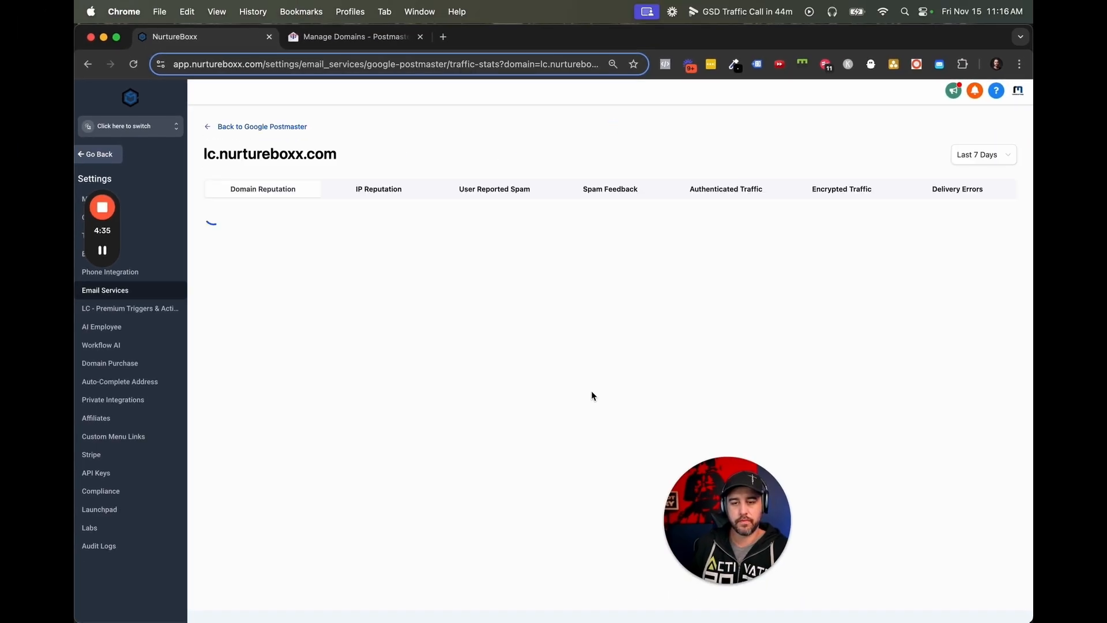
click(382, 194)
click(599, 197)
click(685, 195)
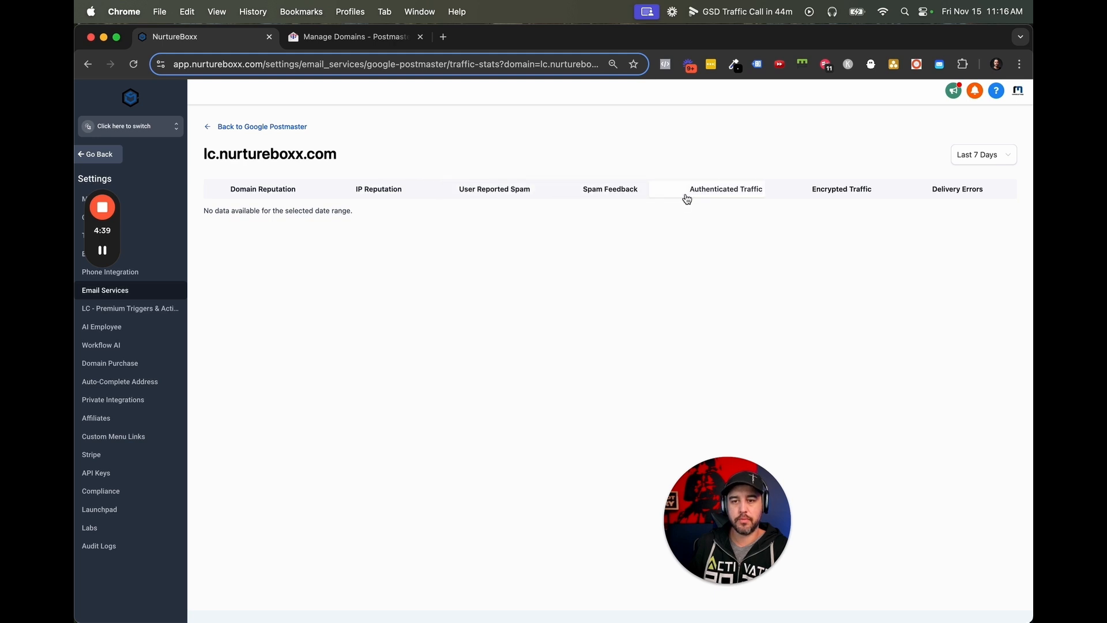
click(228, 128)
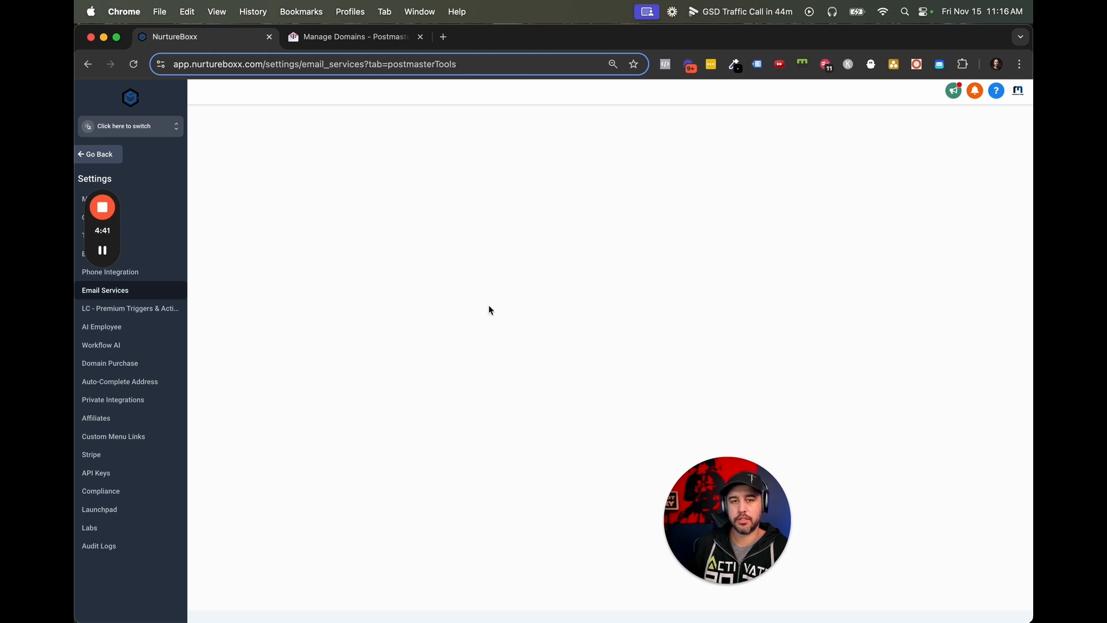
Examine the user-reported spam rate of m.joinghlmastery.com in Google Postmaster Tools and close that page.
drag(725, 497, 231, 507)
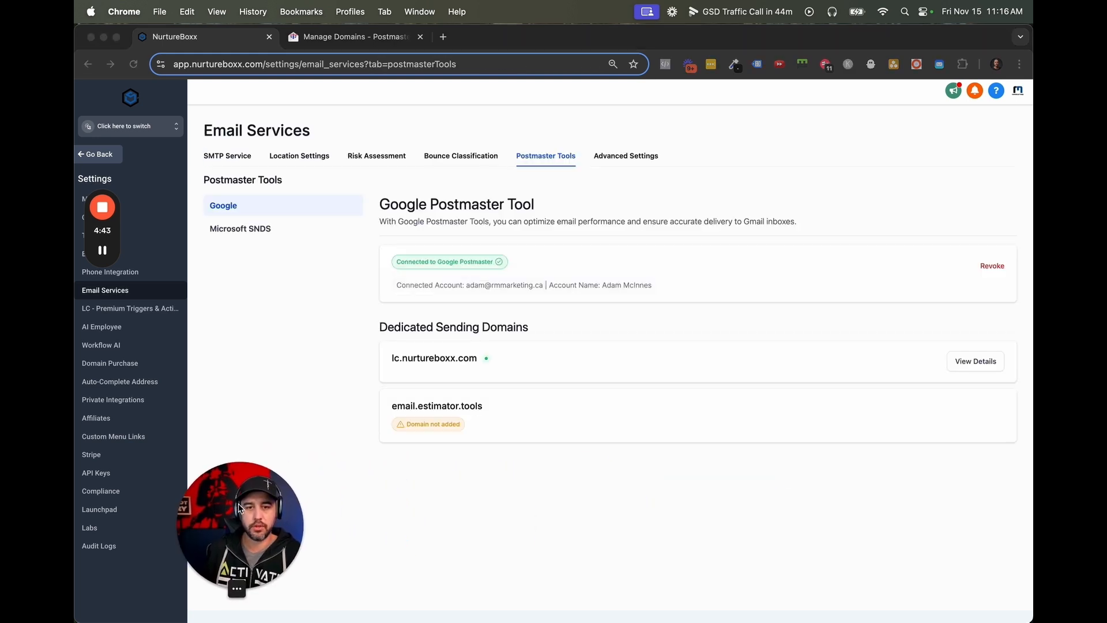
click(353, 36)
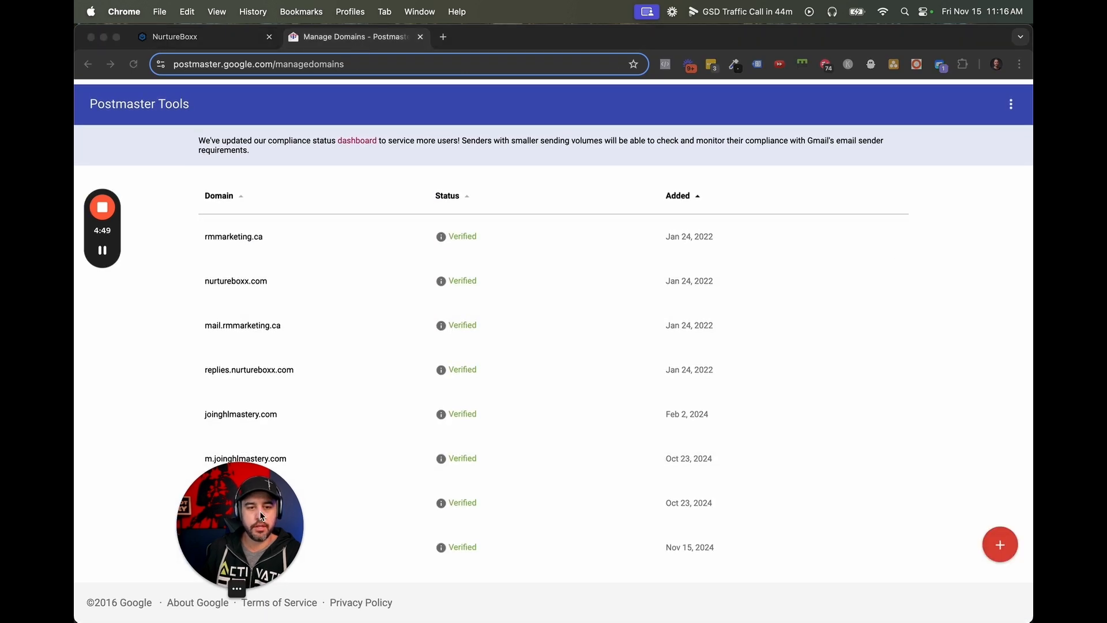
drag(236, 587, 576, 602)
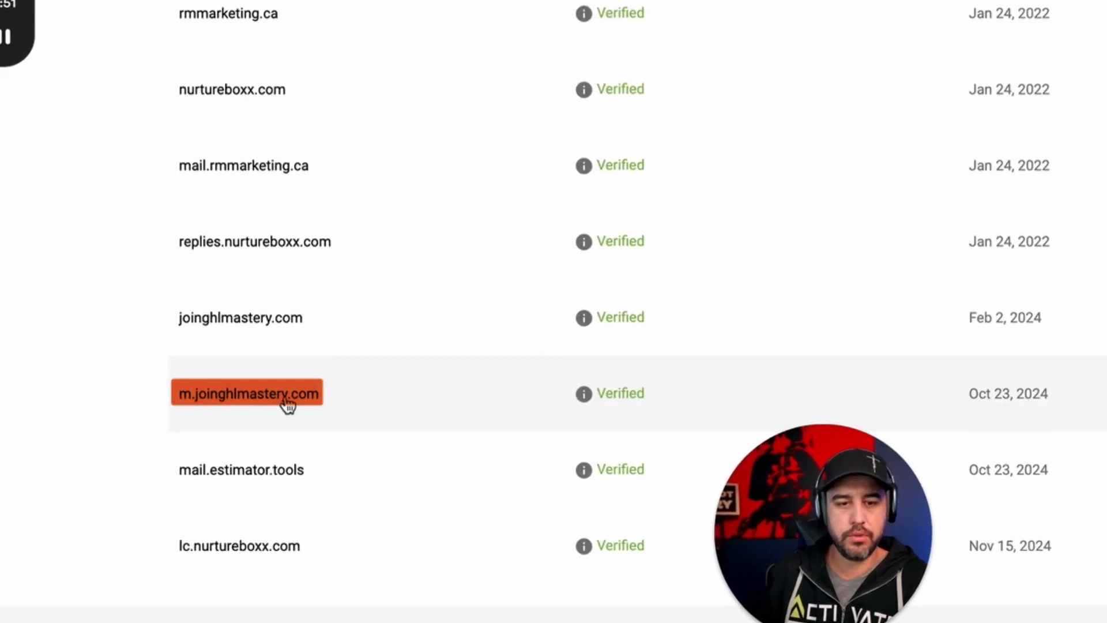
click(270, 455)
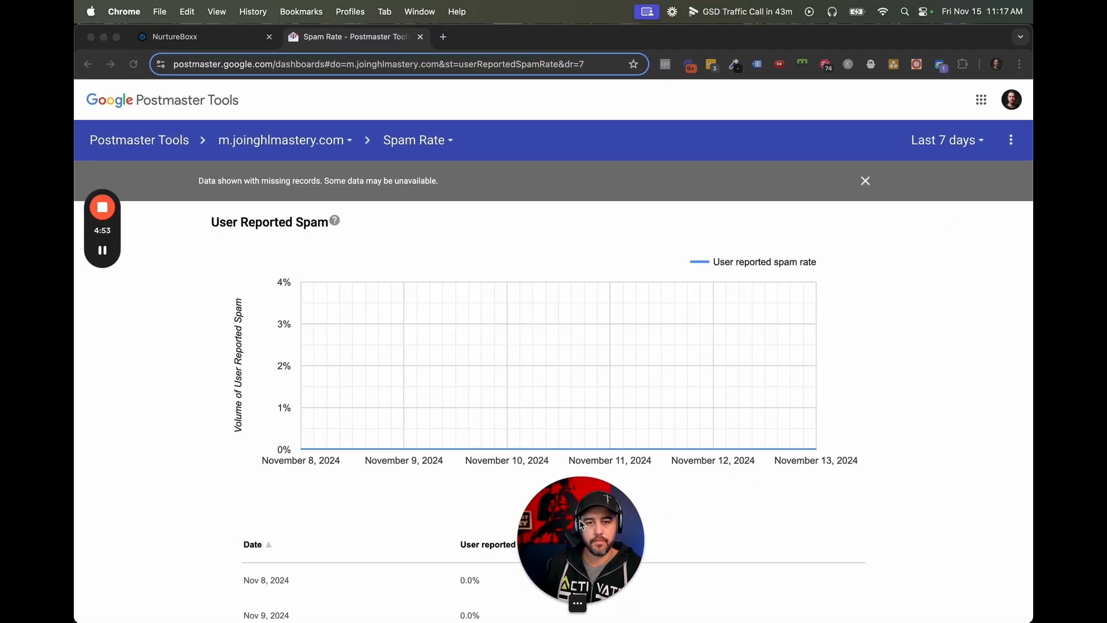
drag(579, 520, 953, 520)
scroll(564, 479, down, 2)
scroll(561, 455, down, 1)
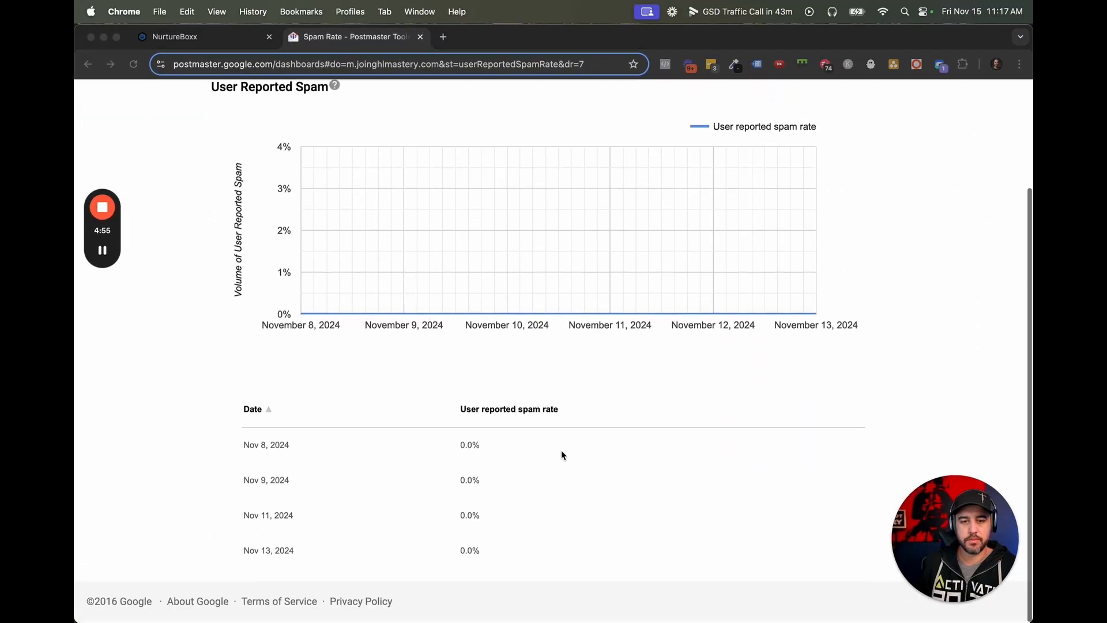
scroll(597, 407, up, 3)
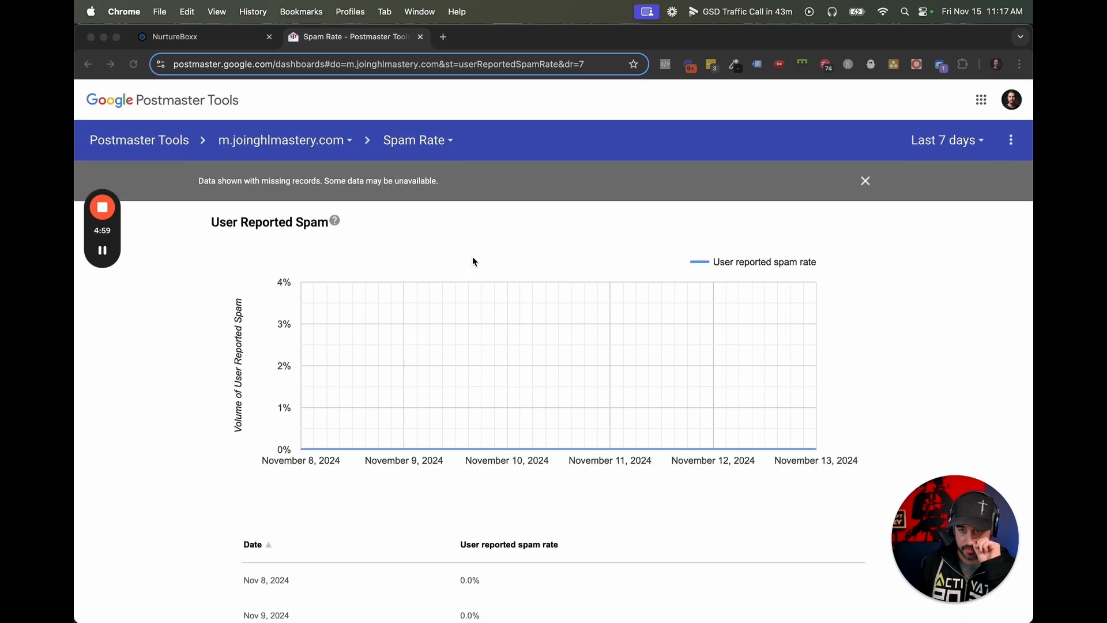
scroll(536, 378, down, 3)
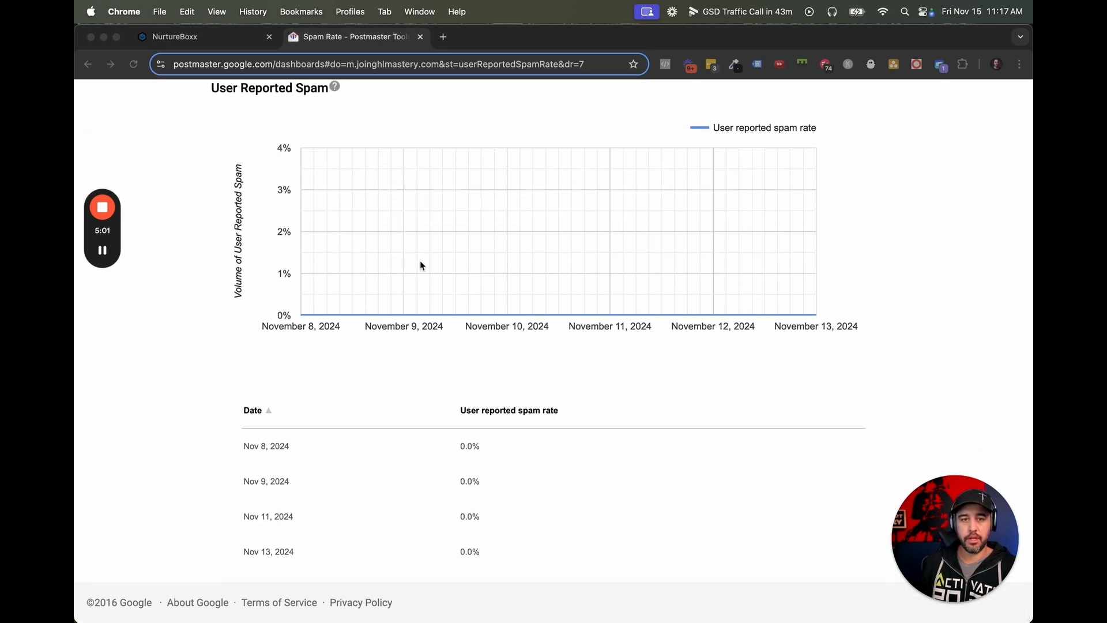
click(420, 37)
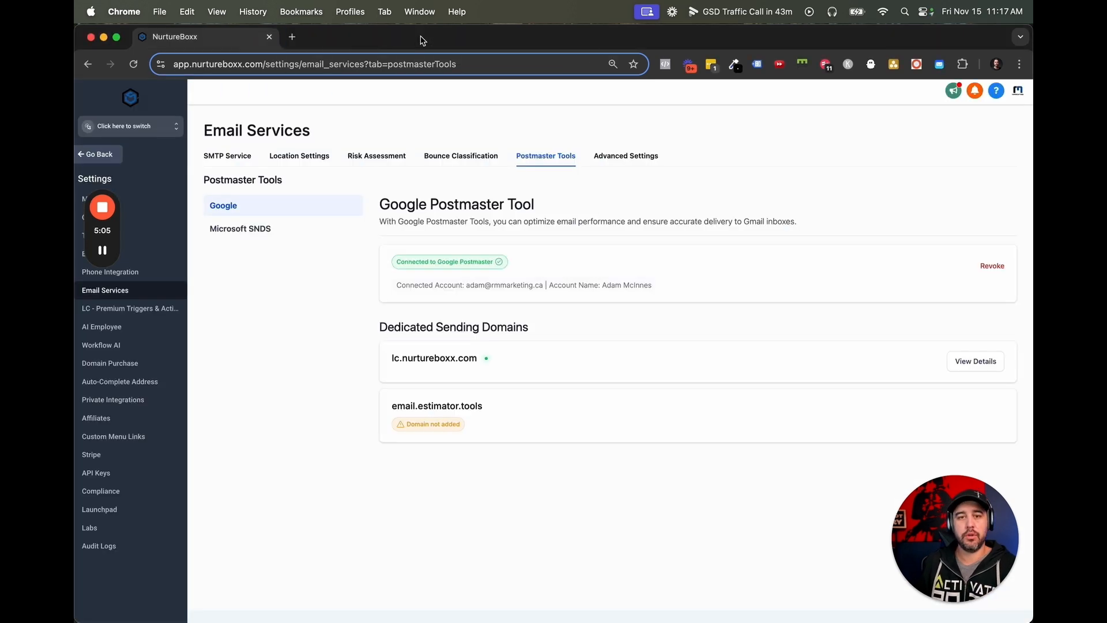
Enable automatic email verification for new sub-accounts in the advanced email settings.
click(625, 155)
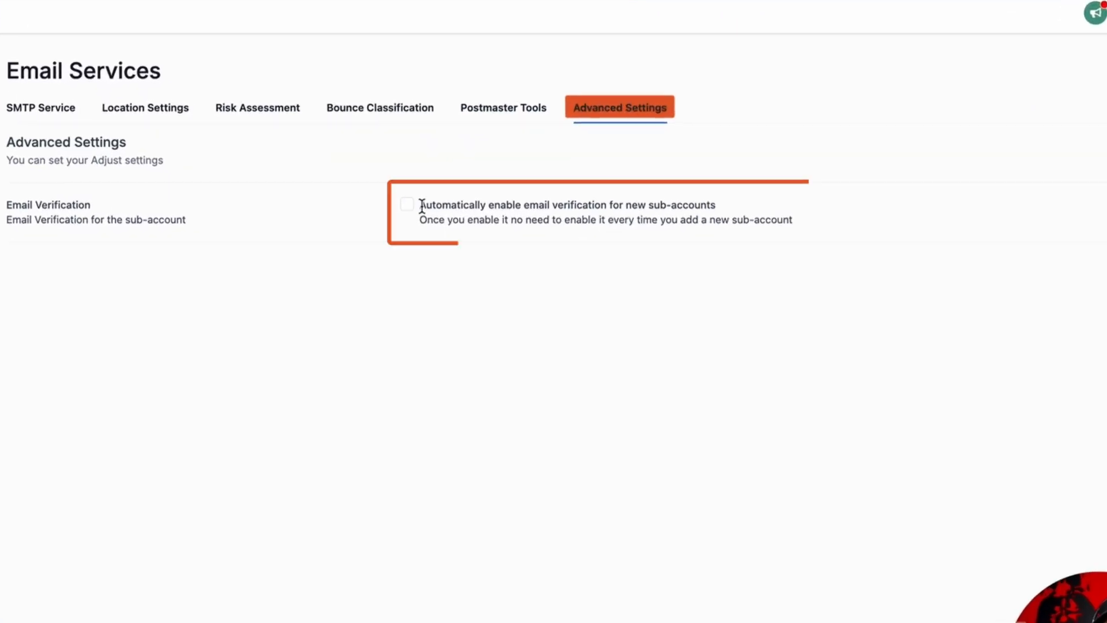
drag(422, 206, 740, 207)
click(740, 209)
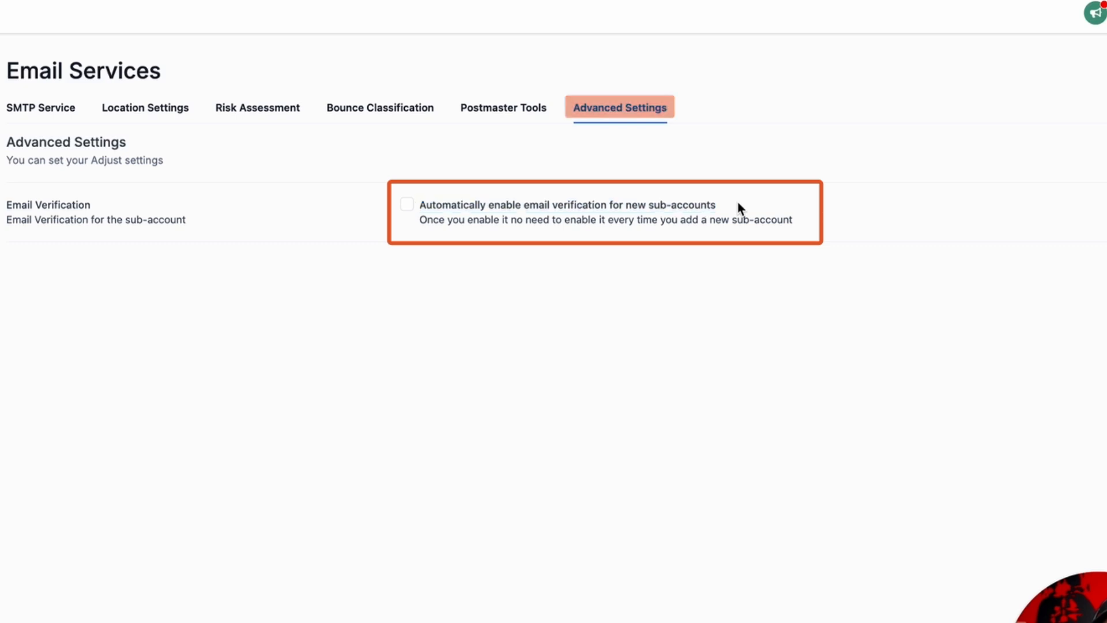
click(408, 205)
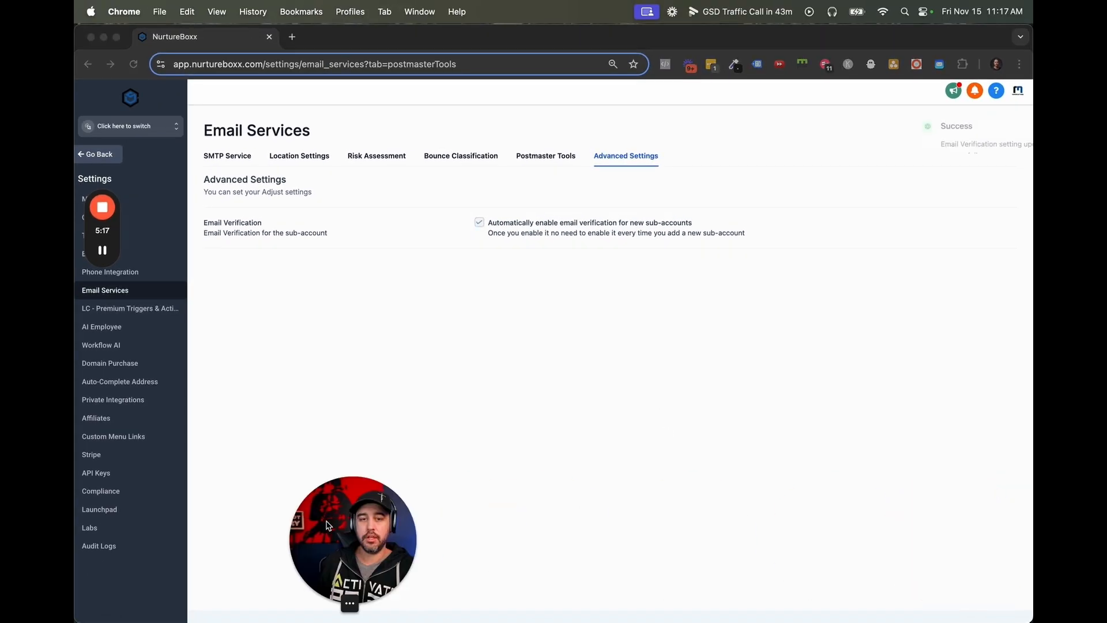
drag(327, 525, 144, 532)
click(524, 430)
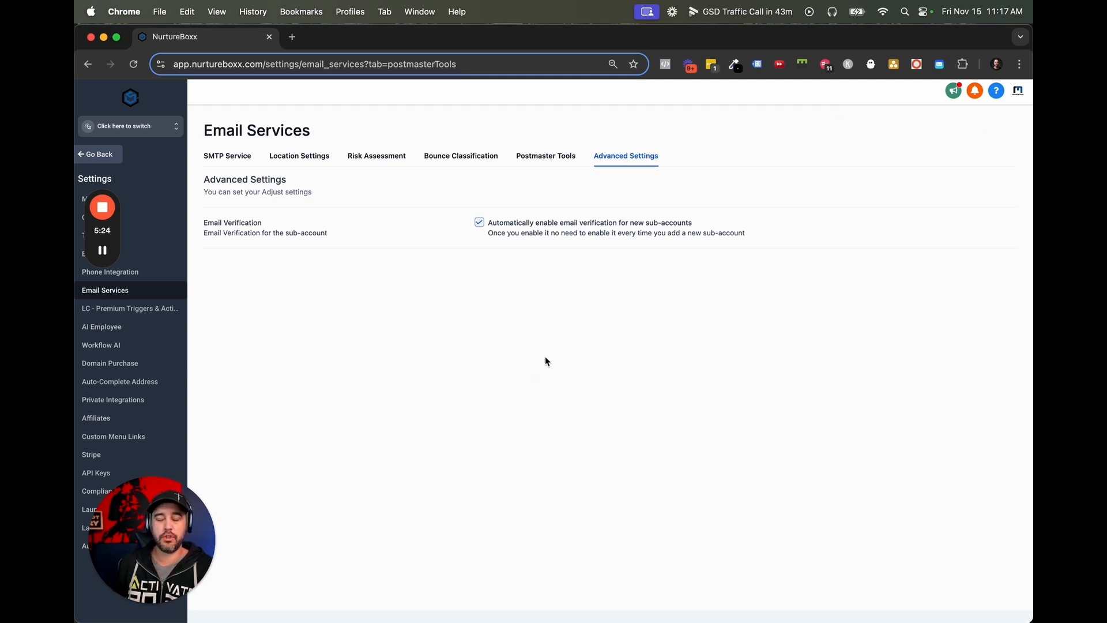
Open the SMTP service's dedicated domain and IP settings and review the dedicated IP and notification sections.
click(227, 156)
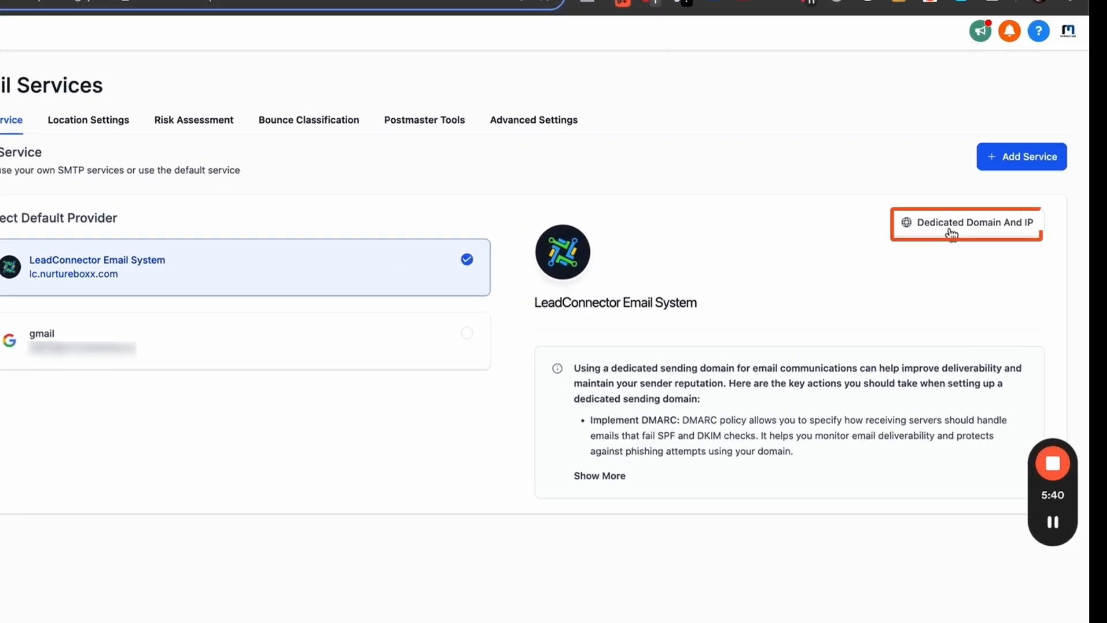
click(946, 230)
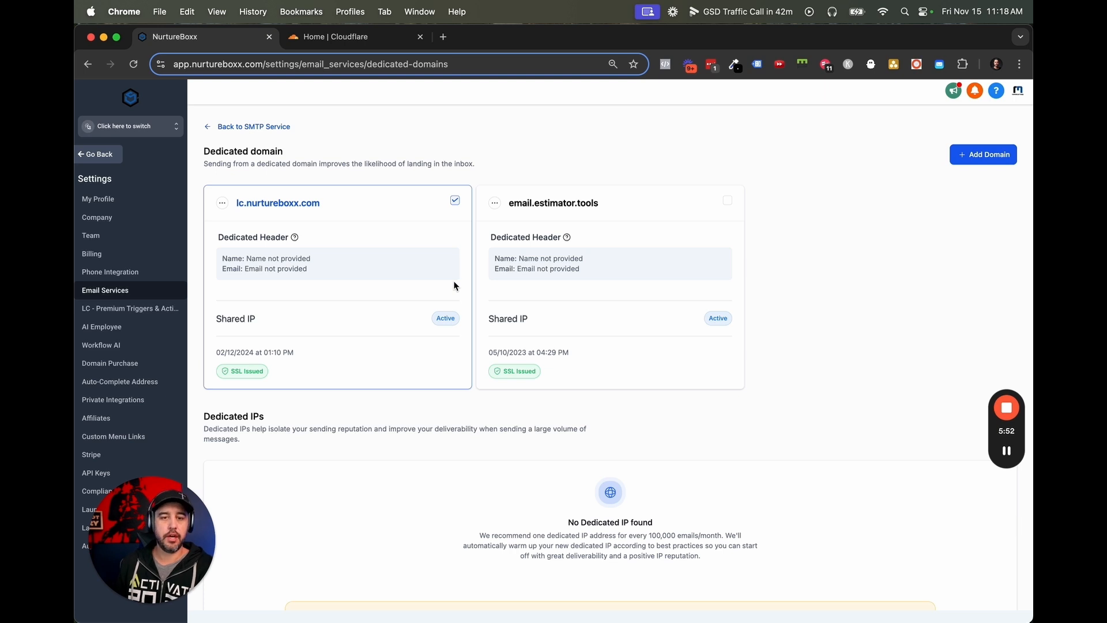
scroll(454, 285, down, 8)
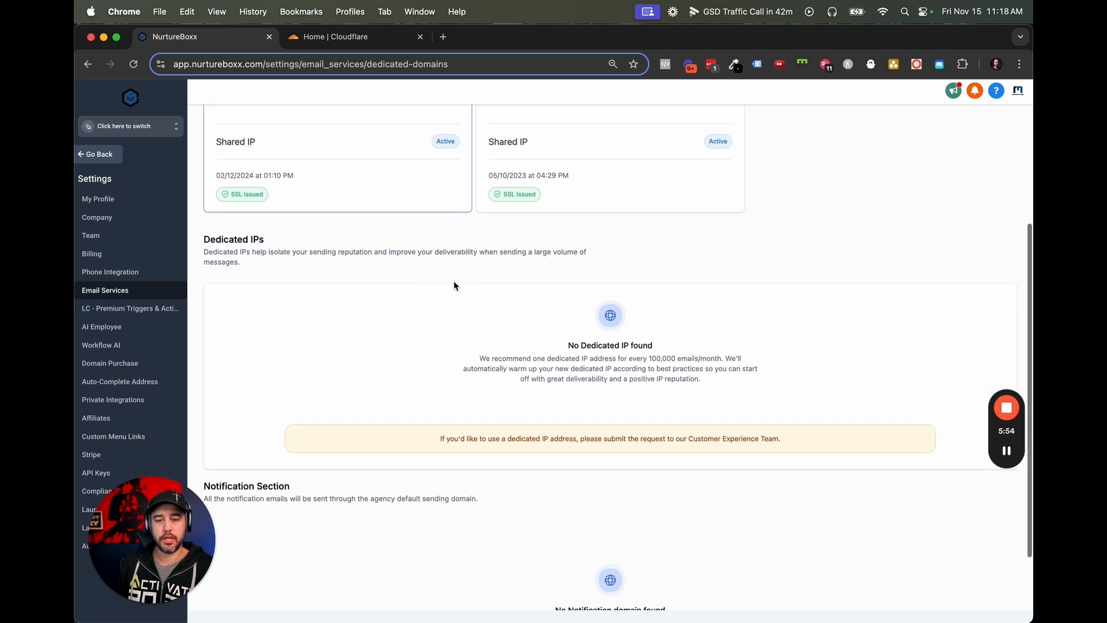
drag(562, 296, 663, 296)
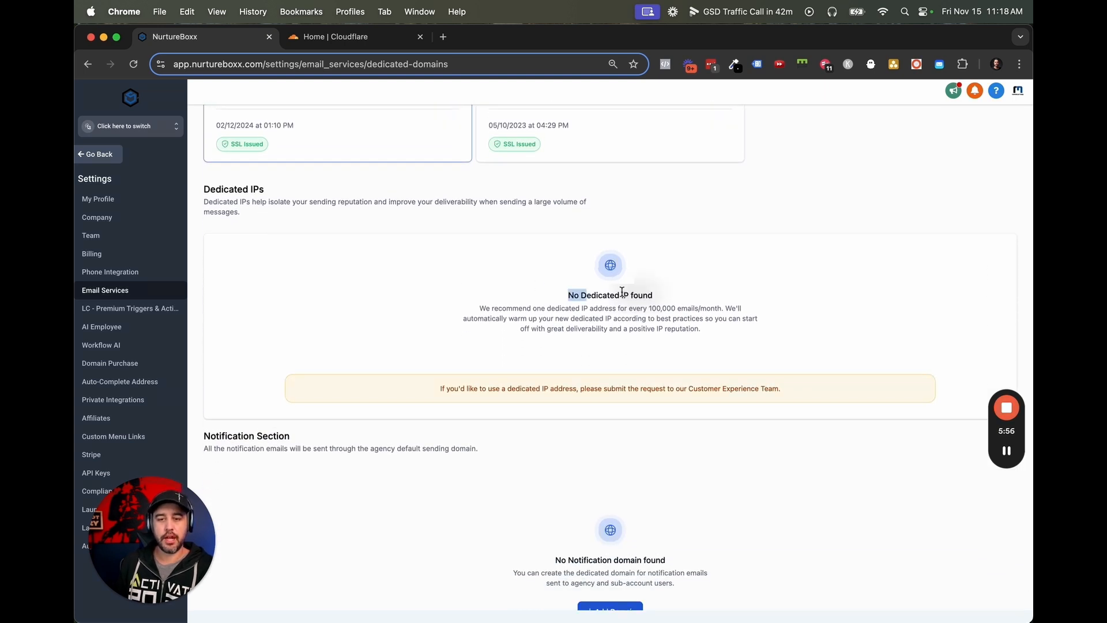
click(663, 298)
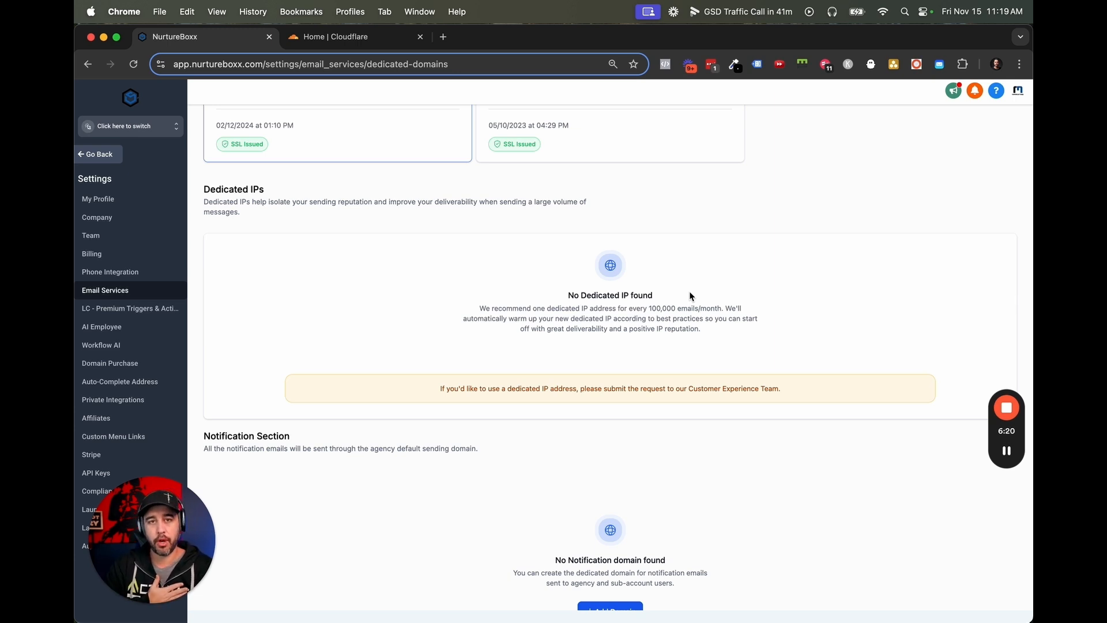
scroll(692, 297, down, 1)
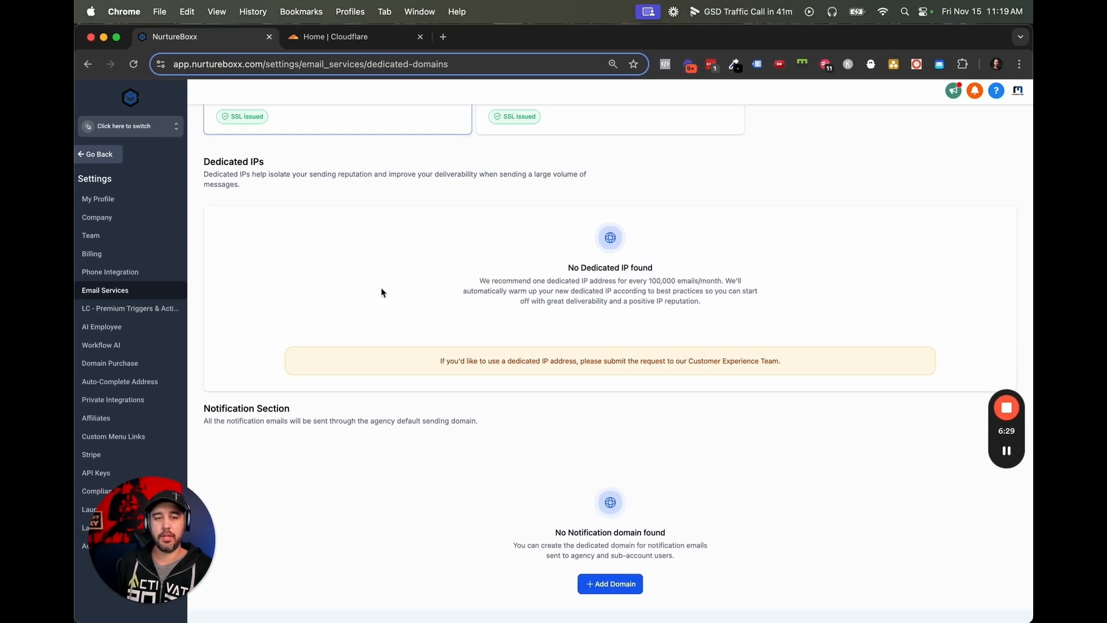
scroll(381, 292, up, 1)
scroll(381, 293, down, 1)
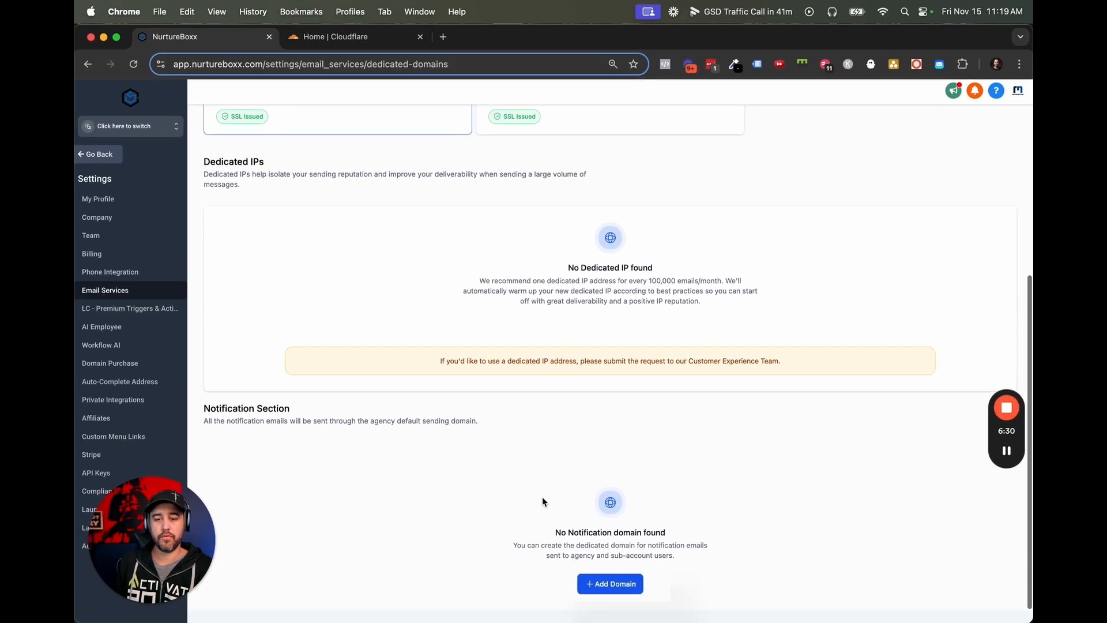
scroll(514, 471, up, 4)
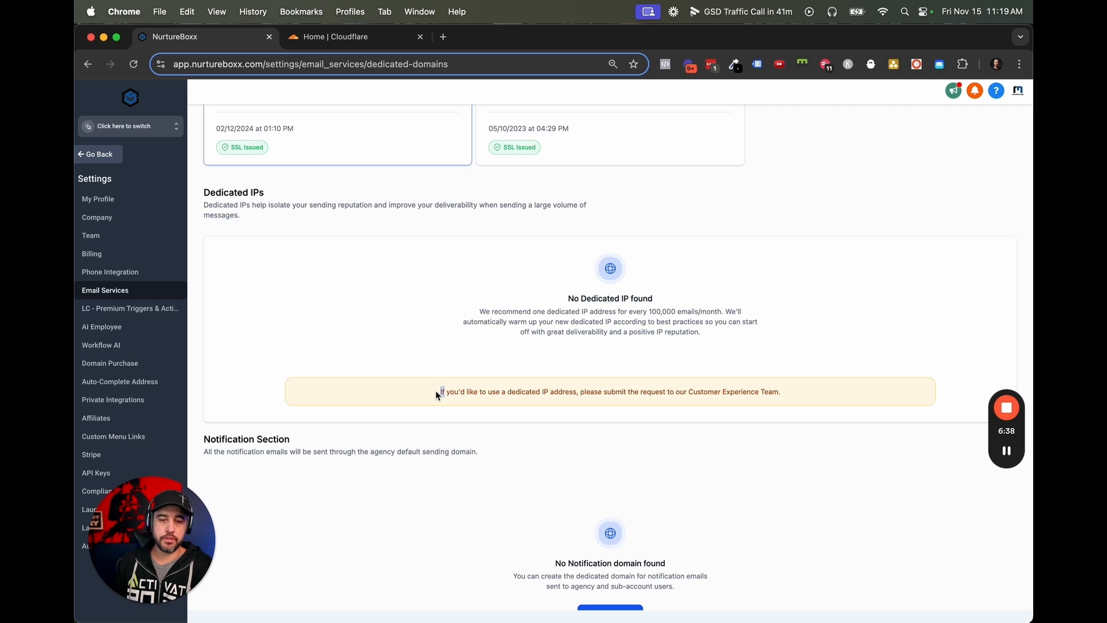
drag(436, 394, 791, 400)
click(657, 402)
scroll(545, 395, up, 8)
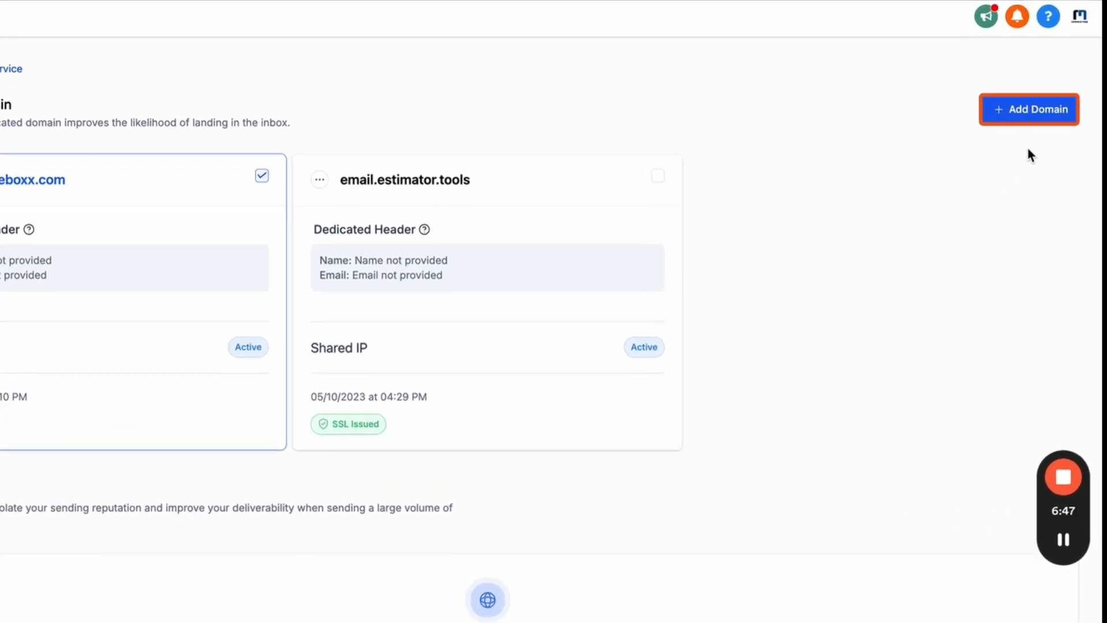
Add d.nurtureboxx.com as a new dedicated sending domain and submit it for verification.
click(1028, 114)
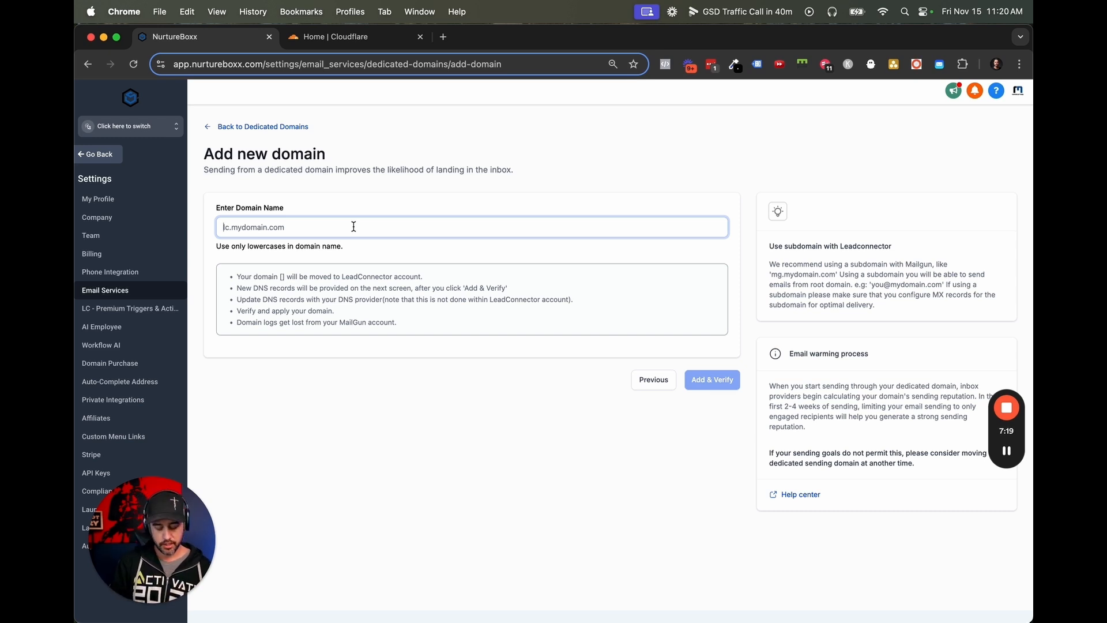
text(d.)
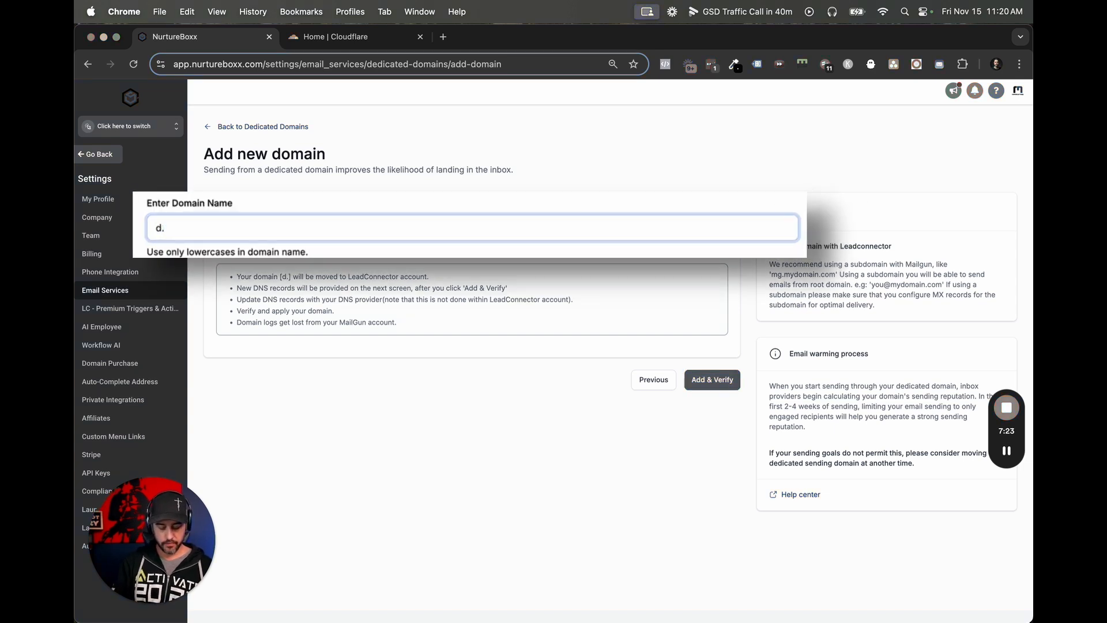
text(nurtureboxx.com)
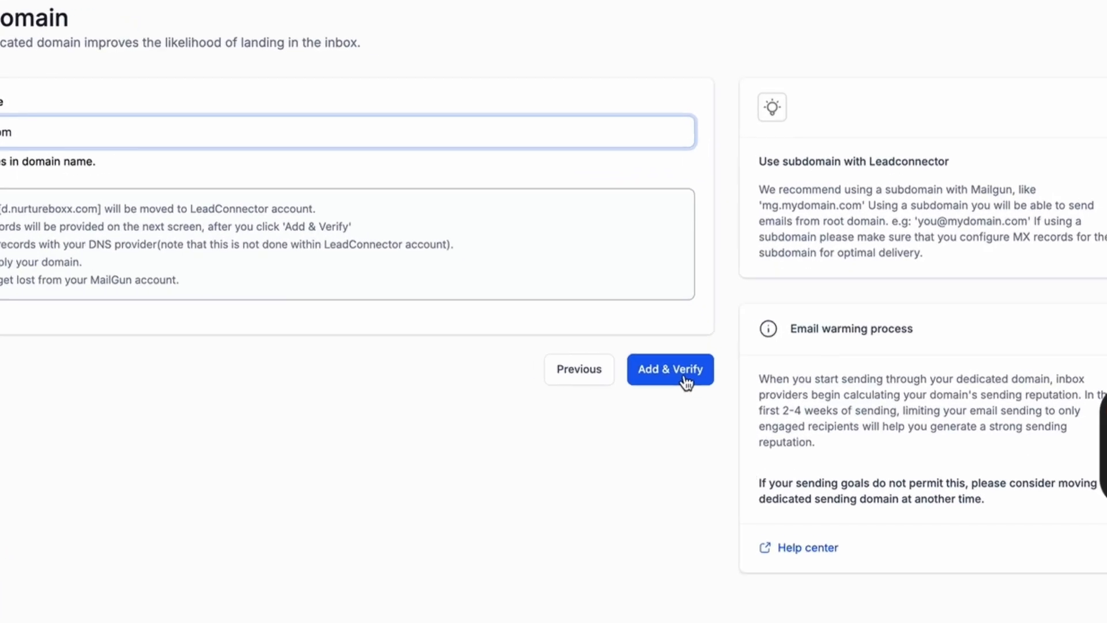
click(685, 376)
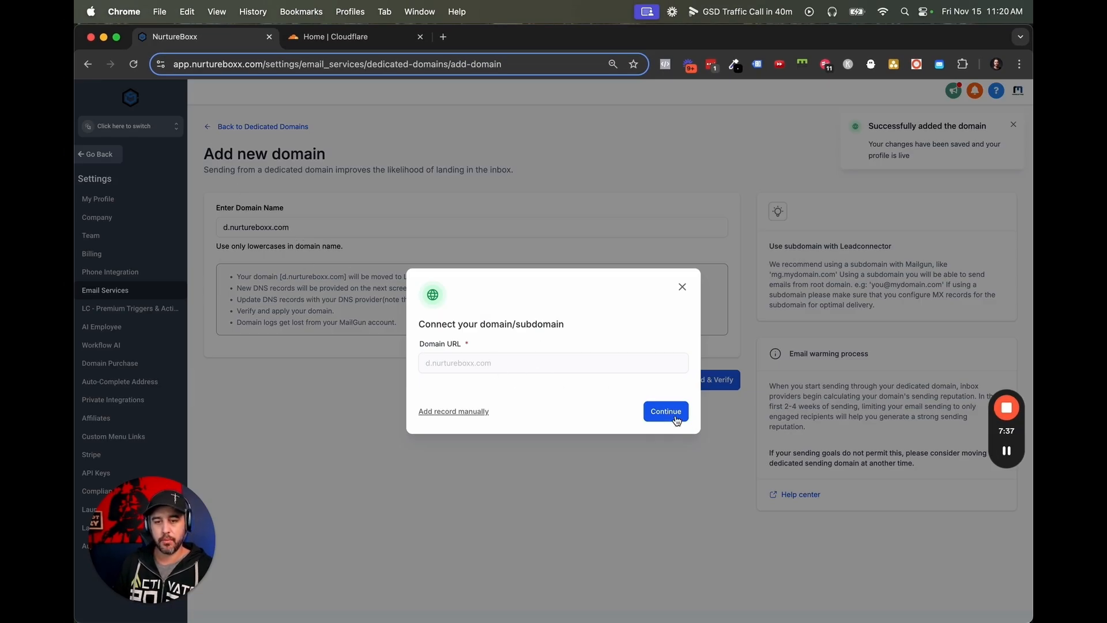
Authorize the domain through GoDaddy, signing in with the account password and the 2-step verification code.
click(674, 414)
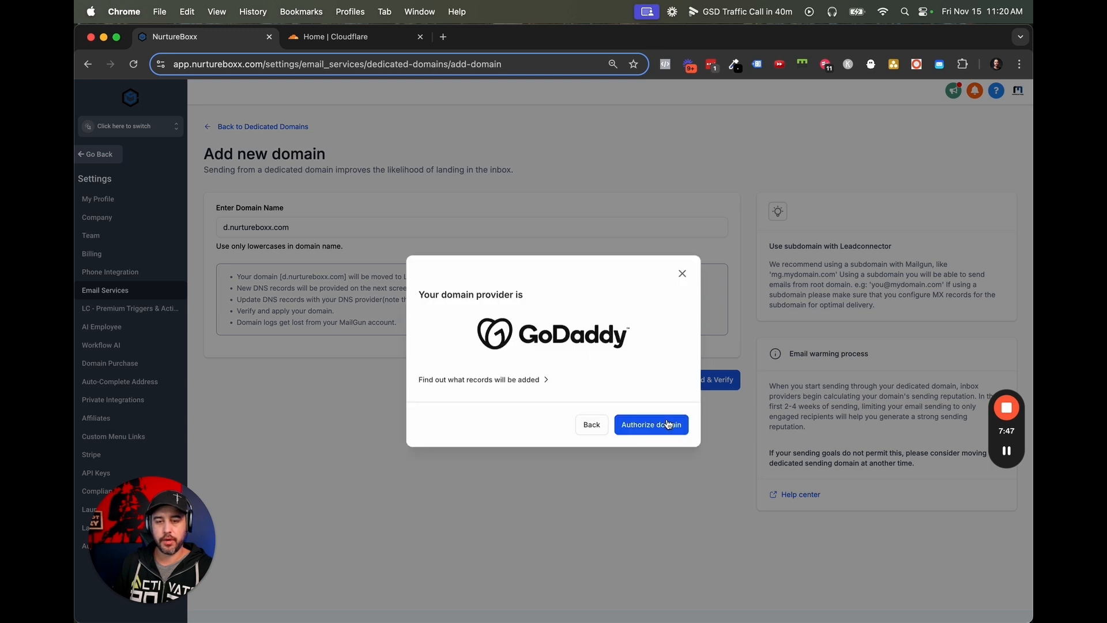
click(668, 424)
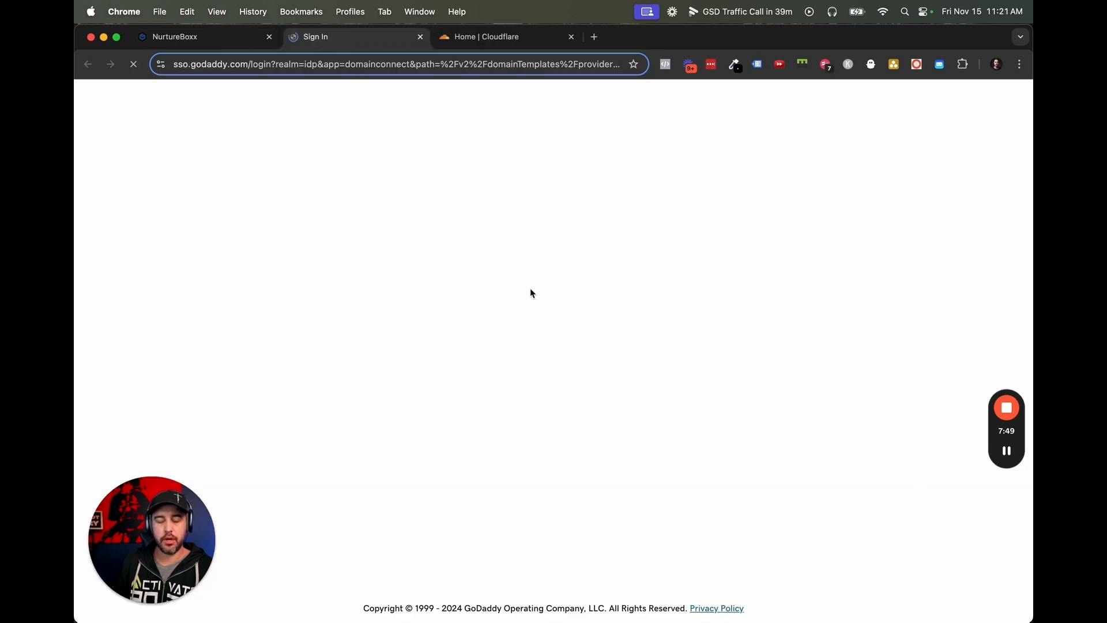
click(530, 289)
click(527, 335)
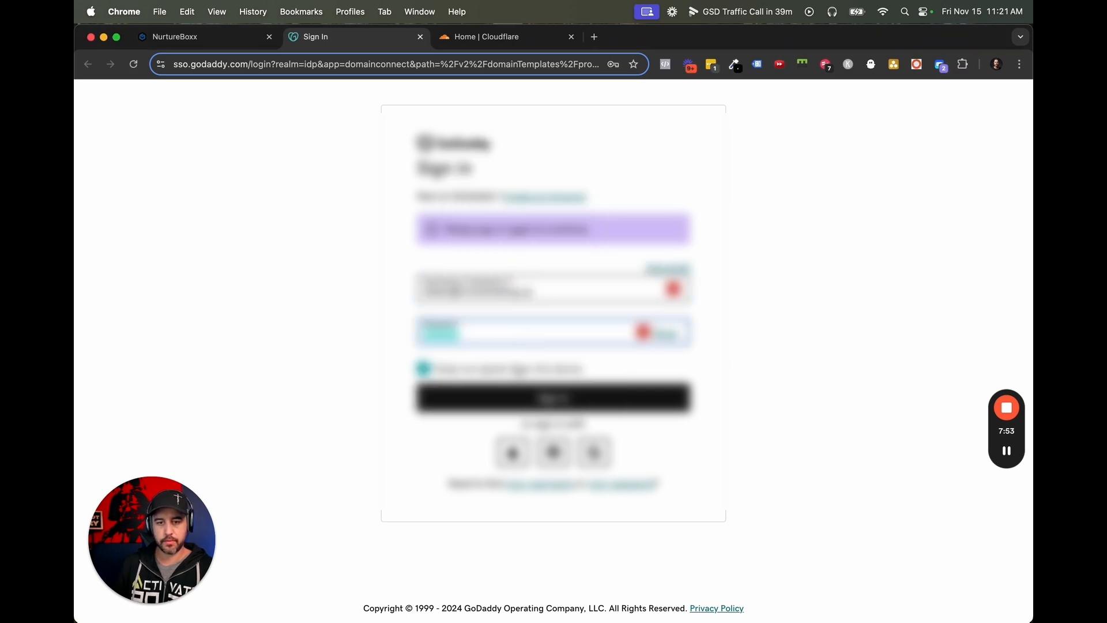
click(551, 403)
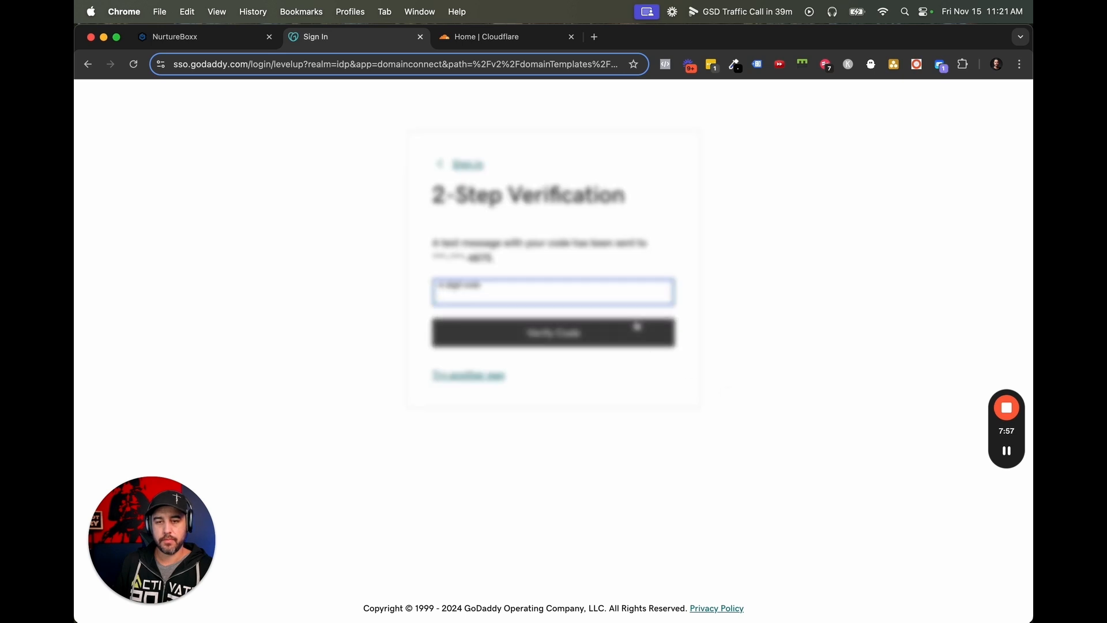
key(super+v)
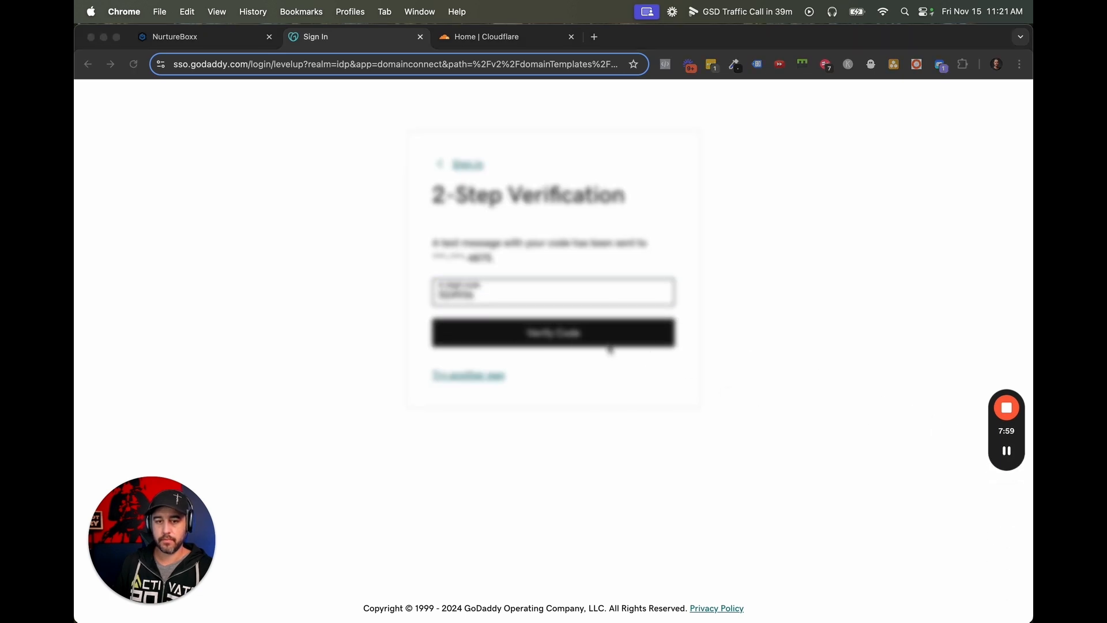
click(567, 336)
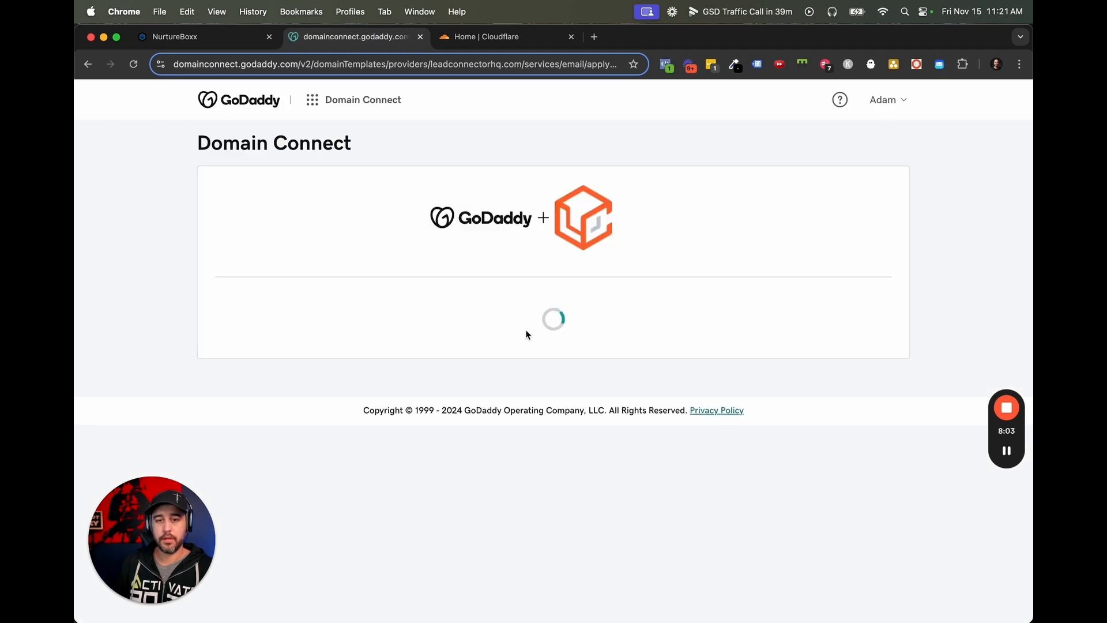
Connect d.nurtureboxx.com to LeadConnector in GoDaddy's Domain Connect and verify the domain in NurtureBoxx.
click(525, 380)
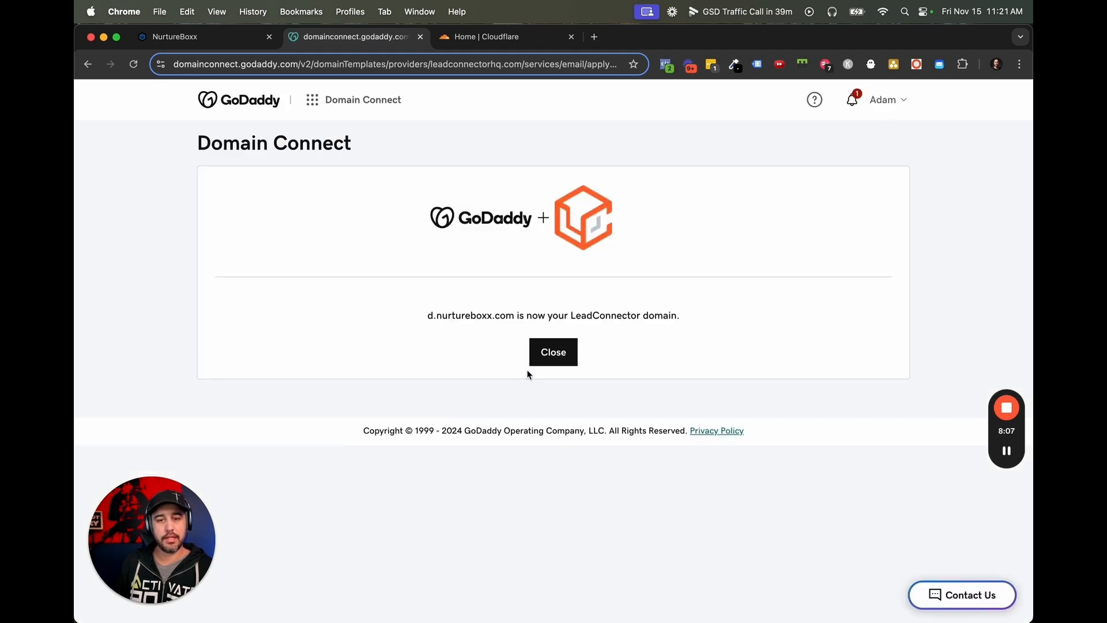
click(553, 359)
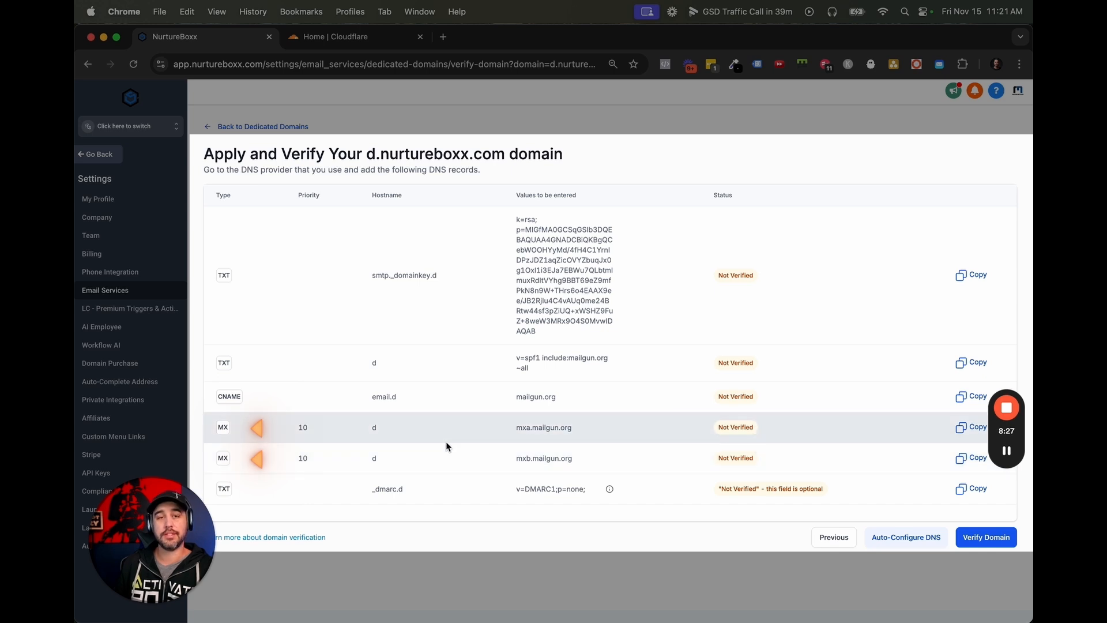
drag(366, 489, 406, 490)
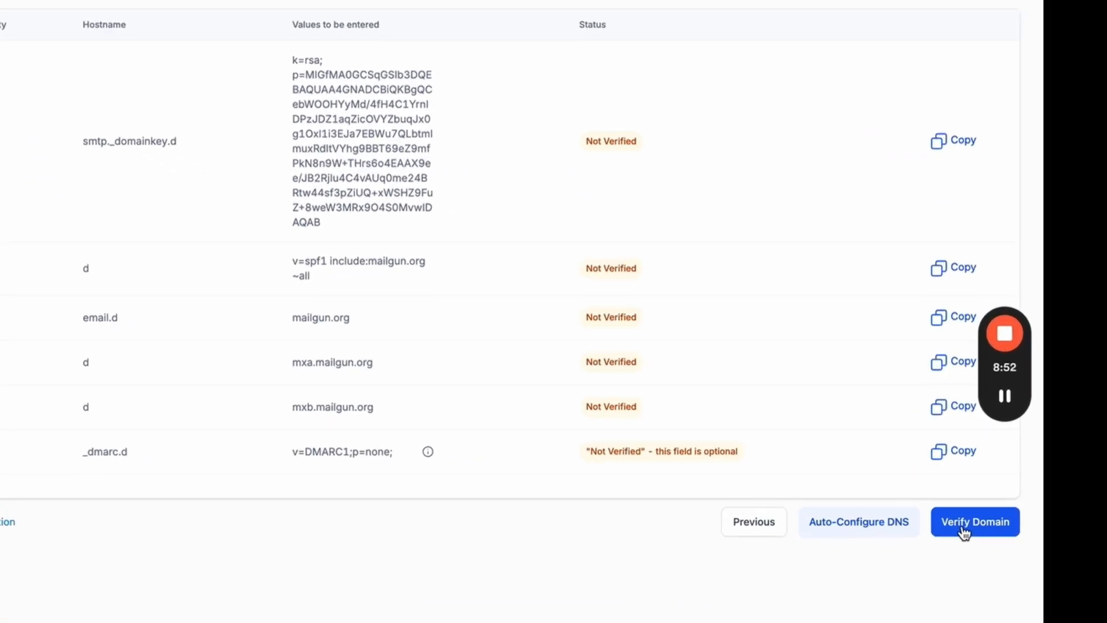
click(976, 543)
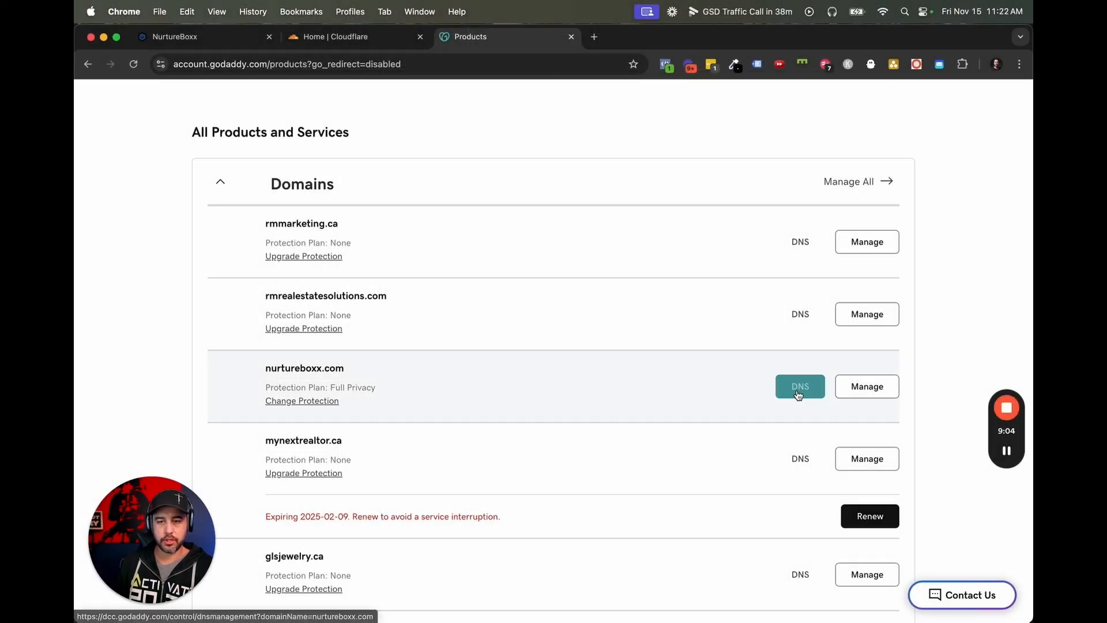
Open the DNS management of nurtureboxx.com in GoDaddy and start a new DNS record.
click(800, 386)
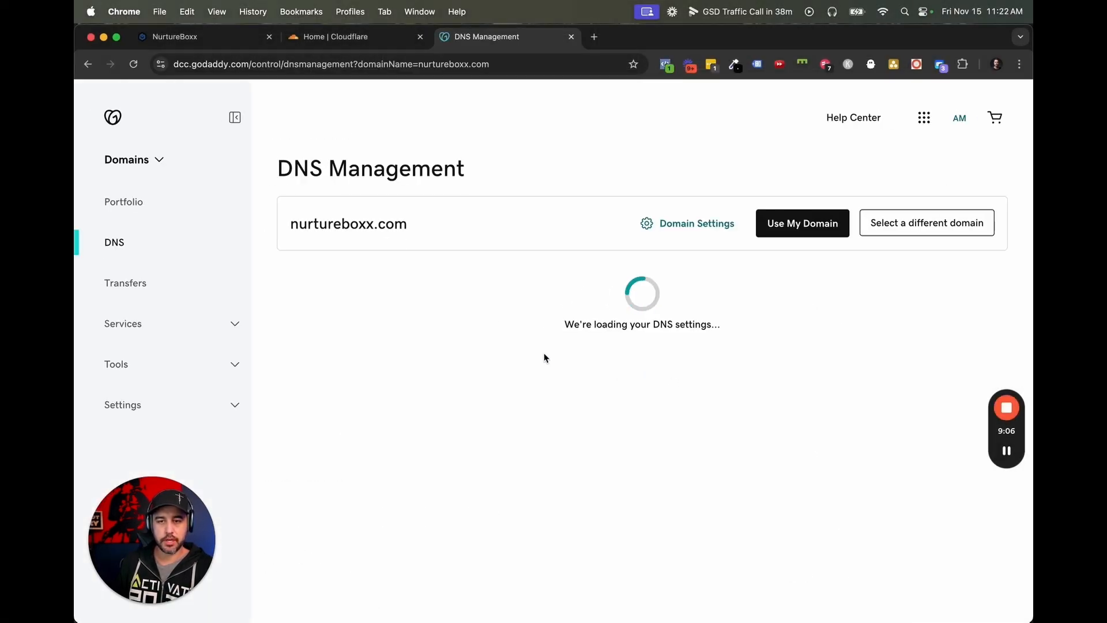
scroll(462, 346, down, 1)
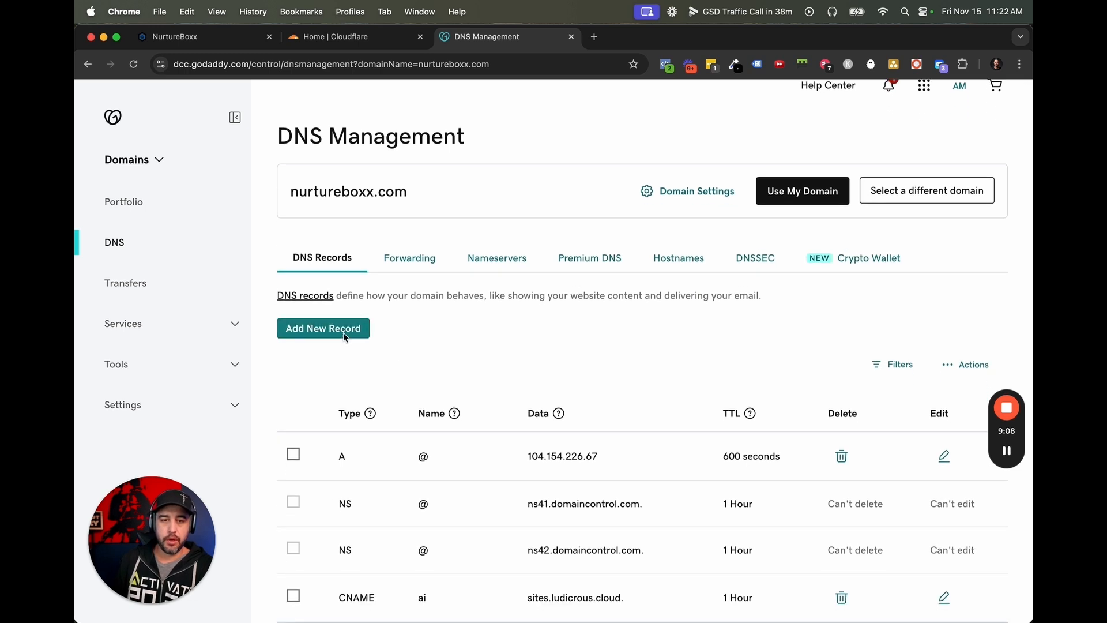
click(340, 329)
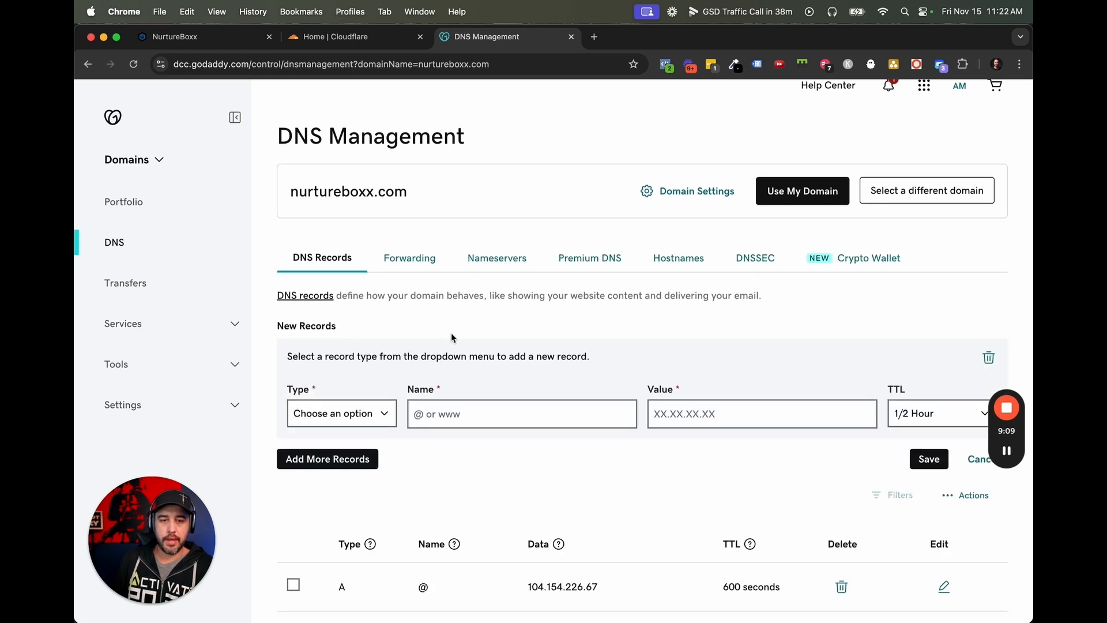
Copy the DMARC hostname from NurtureBoxx and set GoDaddy's new record to type TXT with the name _dmarc.d.
click(216, 40)
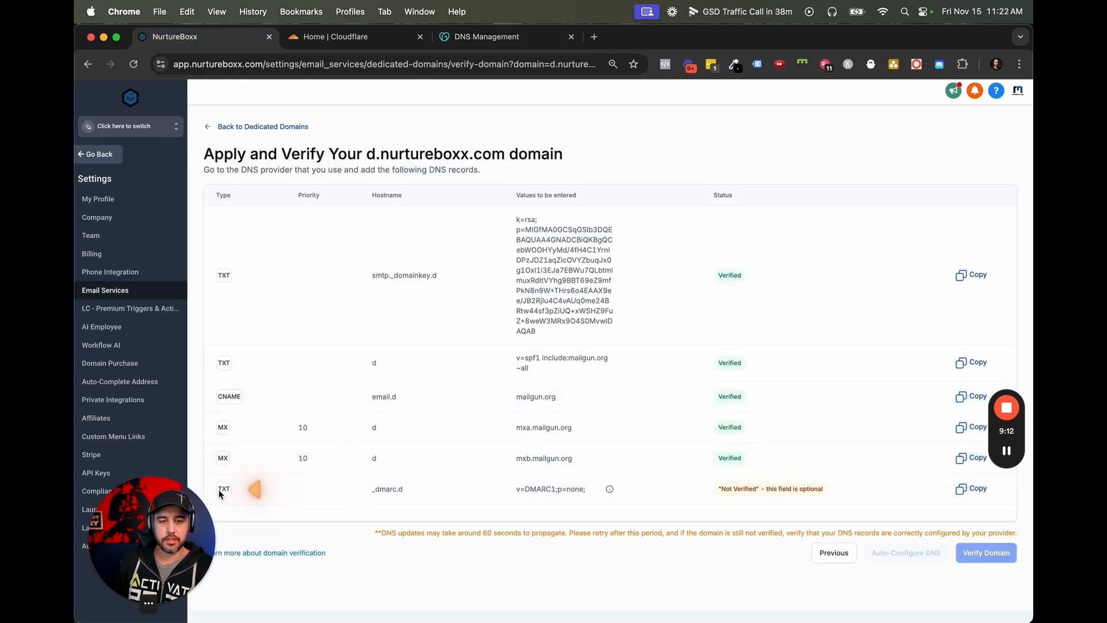
drag(405, 490, 367, 496)
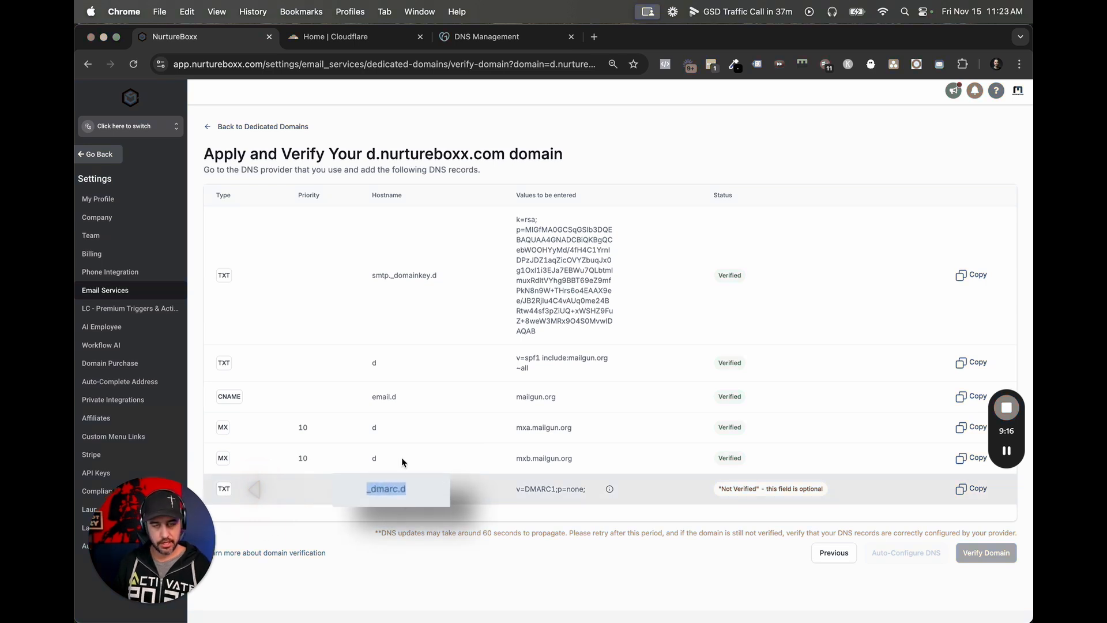
click(478, 37)
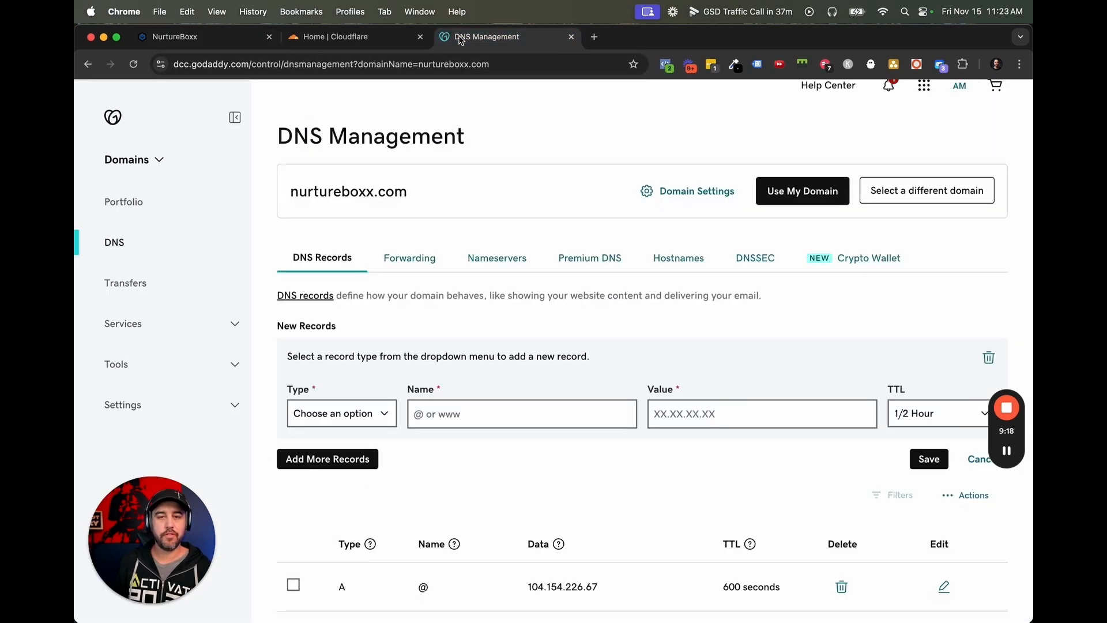
click(359, 415)
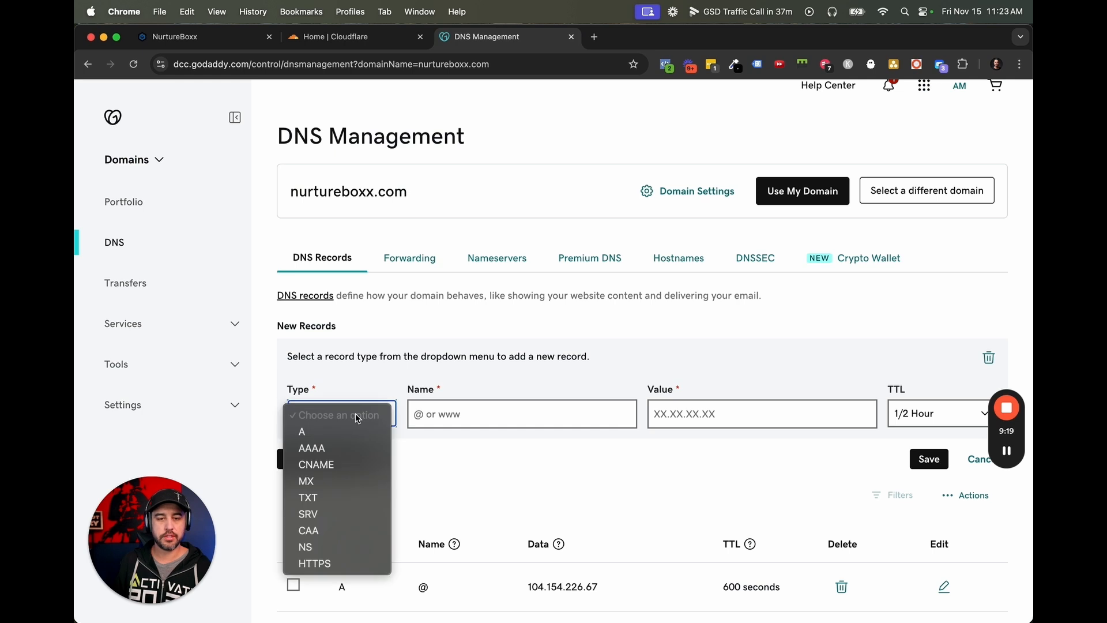
click(336, 497)
click(427, 413)
text(_dmarc.d)
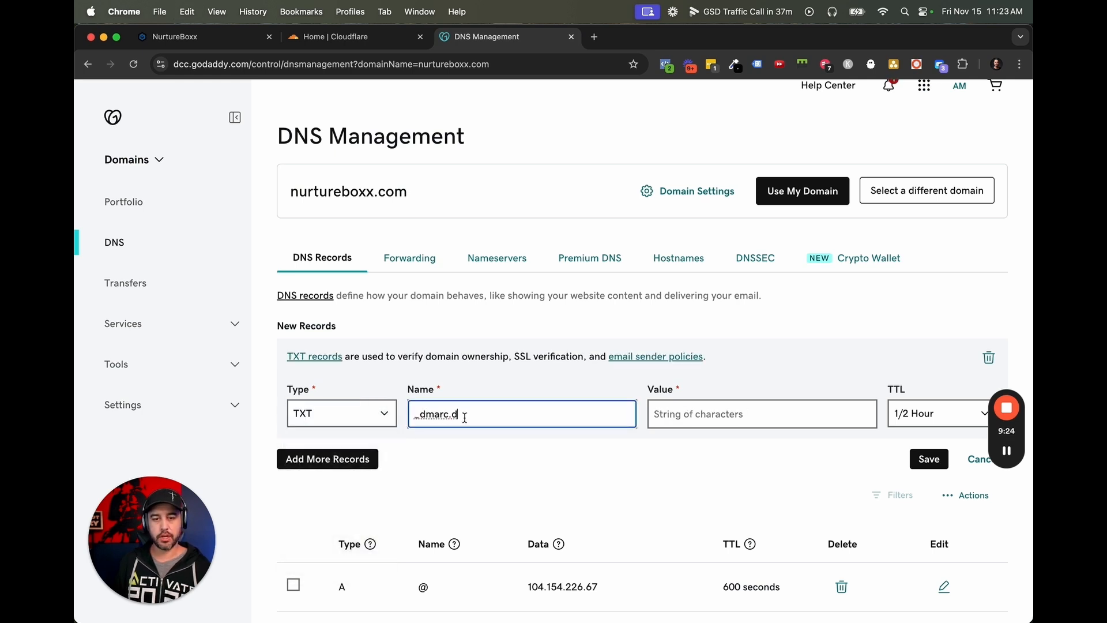
Copy the DMARC value v=DMARC1;p=none; from NurtureBoxx and enter it as the value of GoDaddy's new TXT record.
click(175, 36)
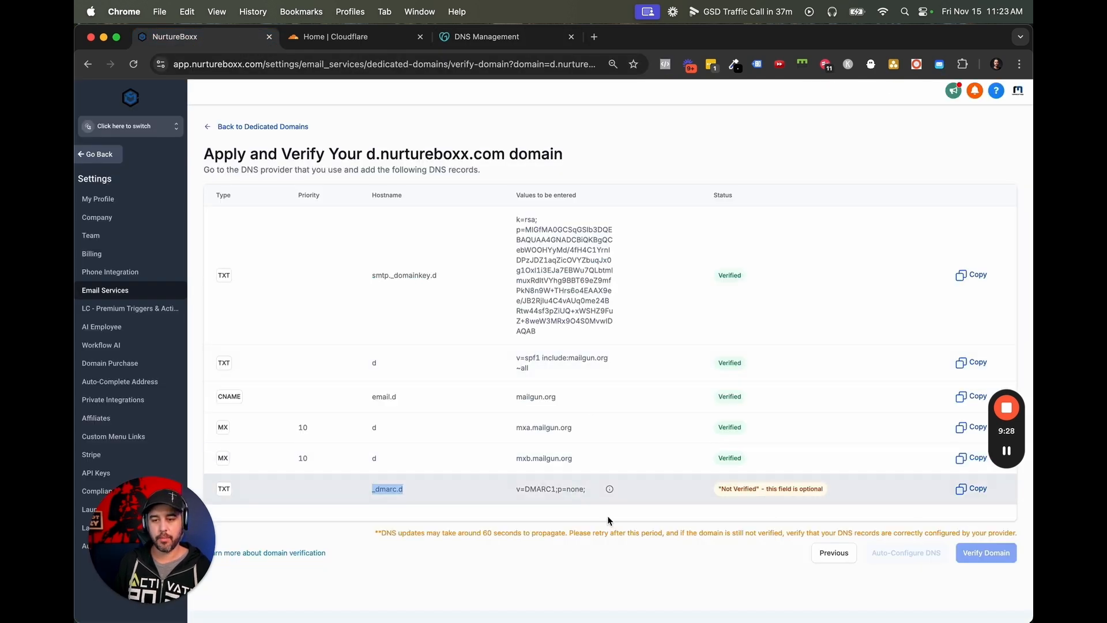
drag(513, 495, 594, 492)
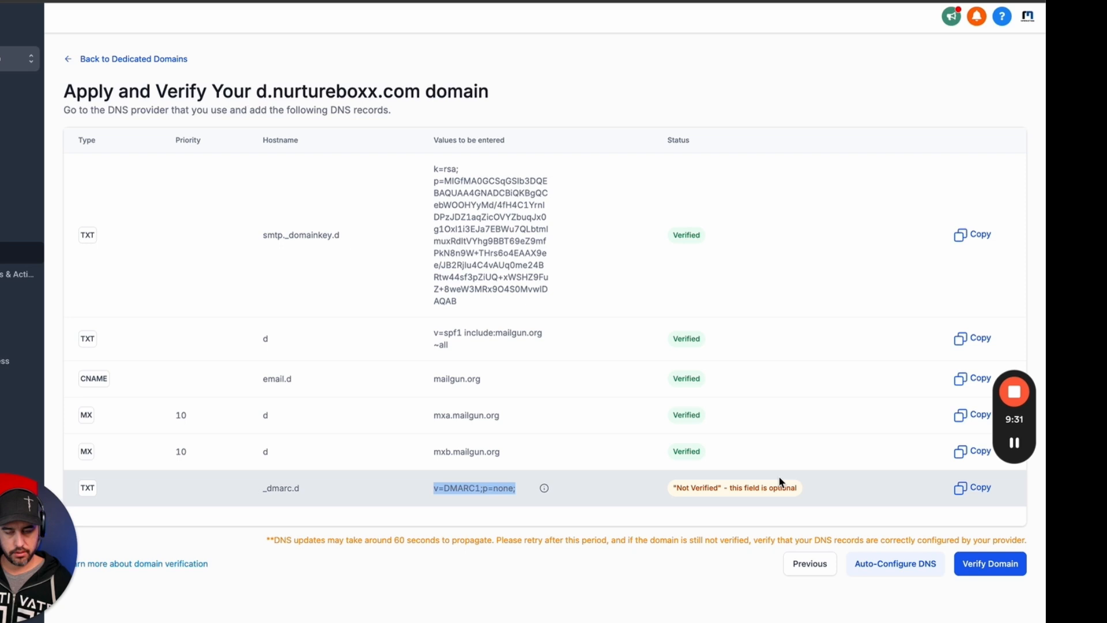
click(961, 487)
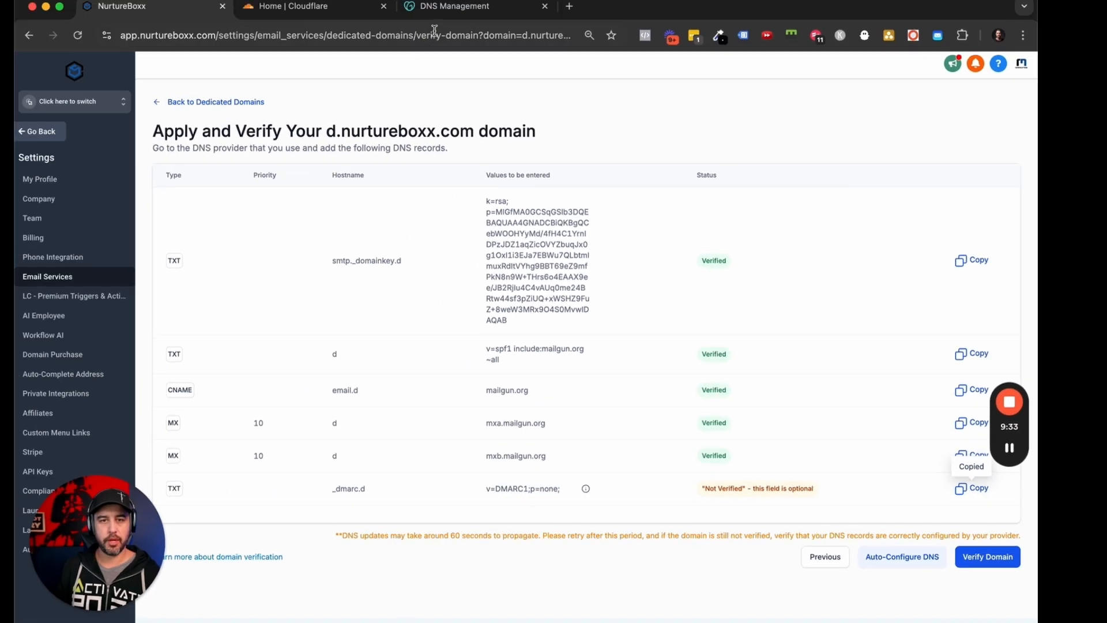
click(444, 7)
click(751, 409)
key(super+v)
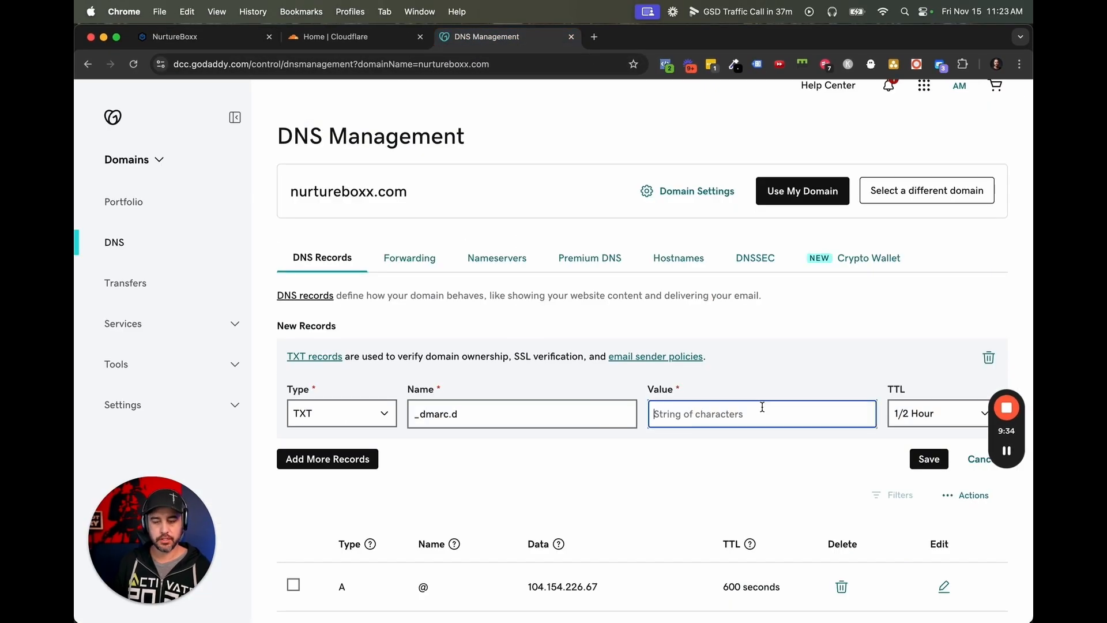
click(774, 461)
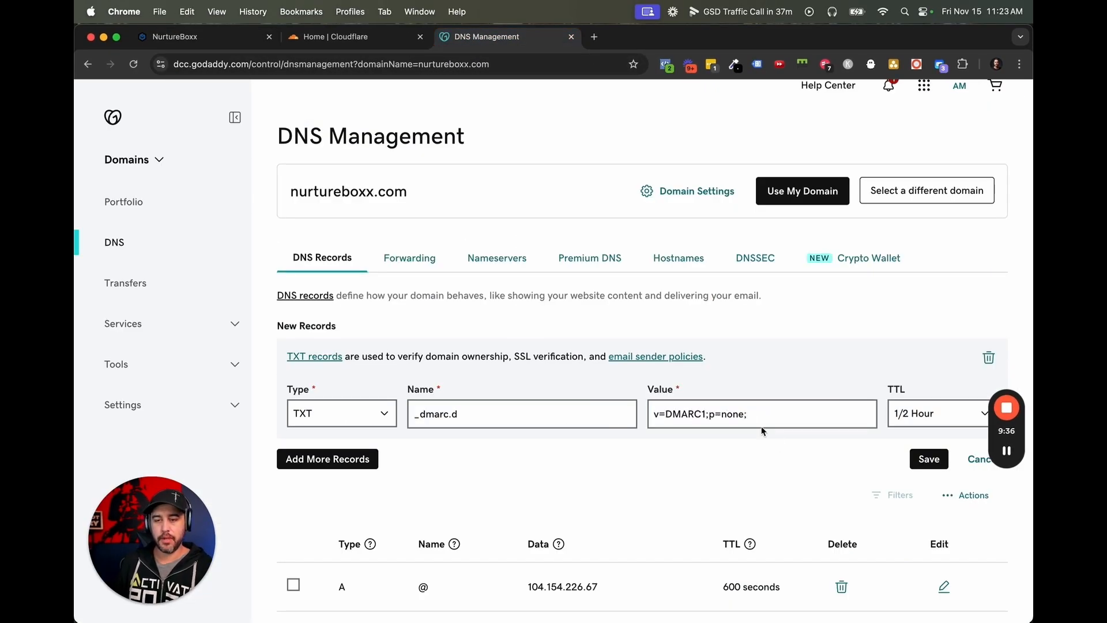
Save the DMARC record in GoDaddy and verify the d.nurtureboxx.com domain again in NurtureBoxx.
click(757, 412)
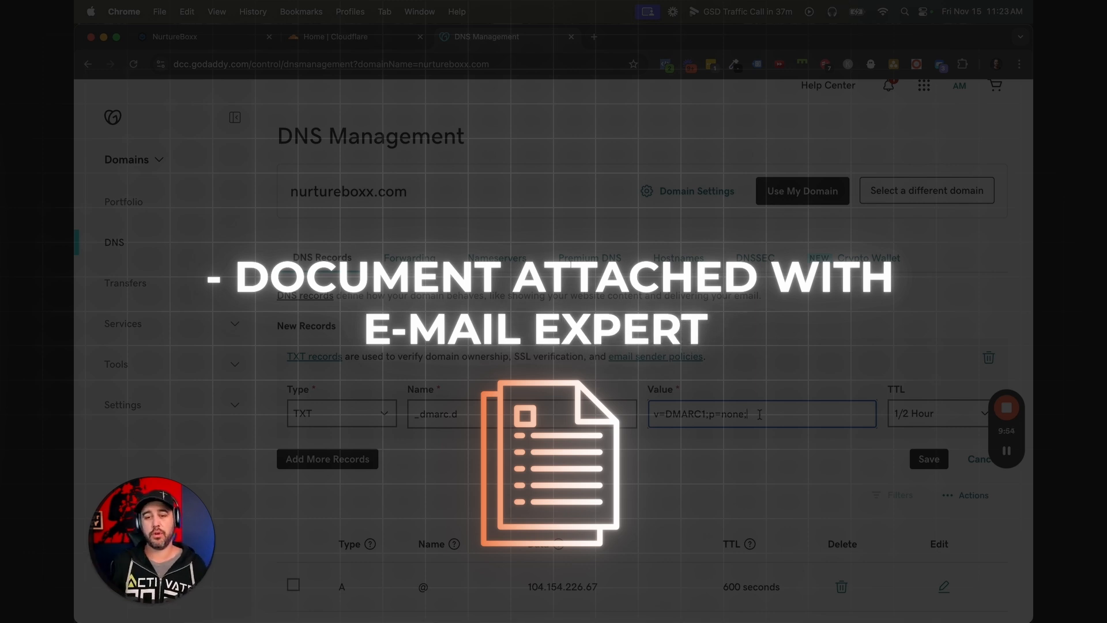
click(918, 457)
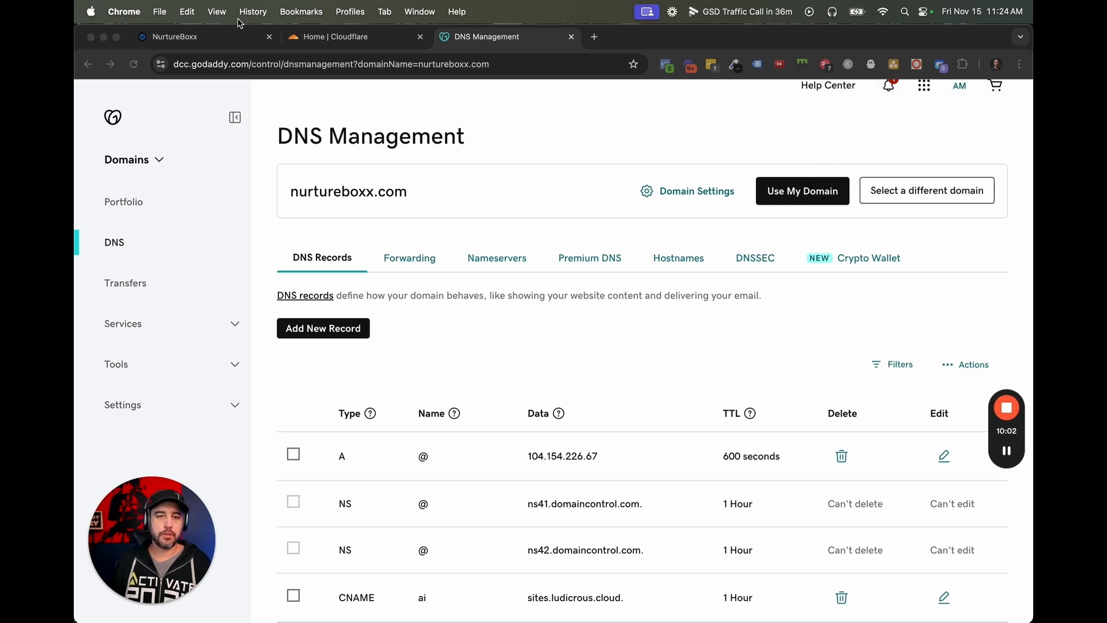
click(229, 36)
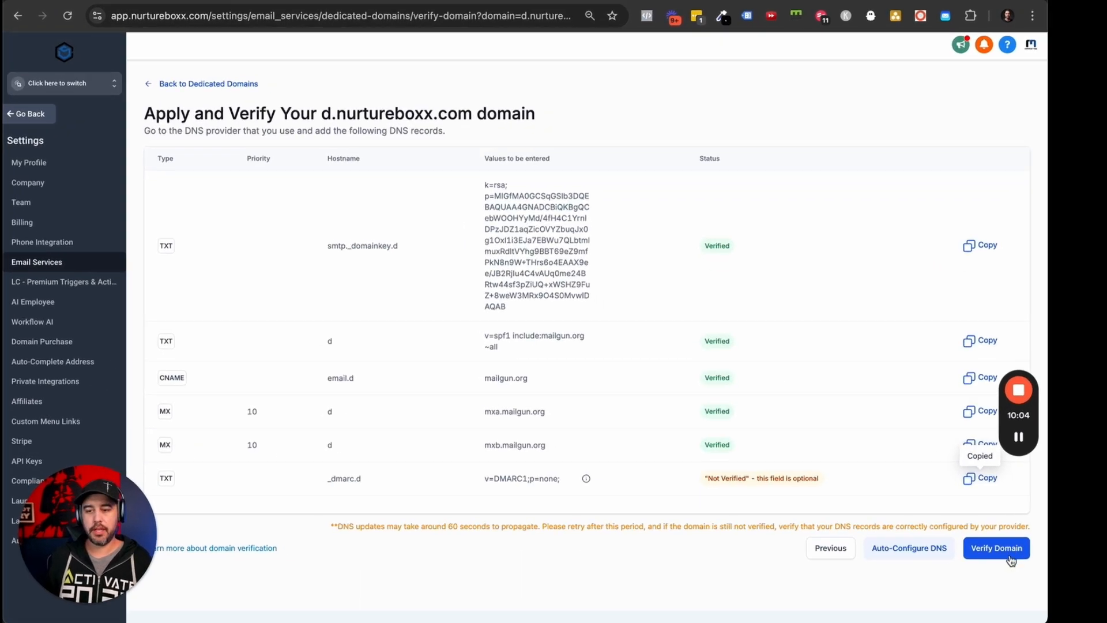
click(993, 552)
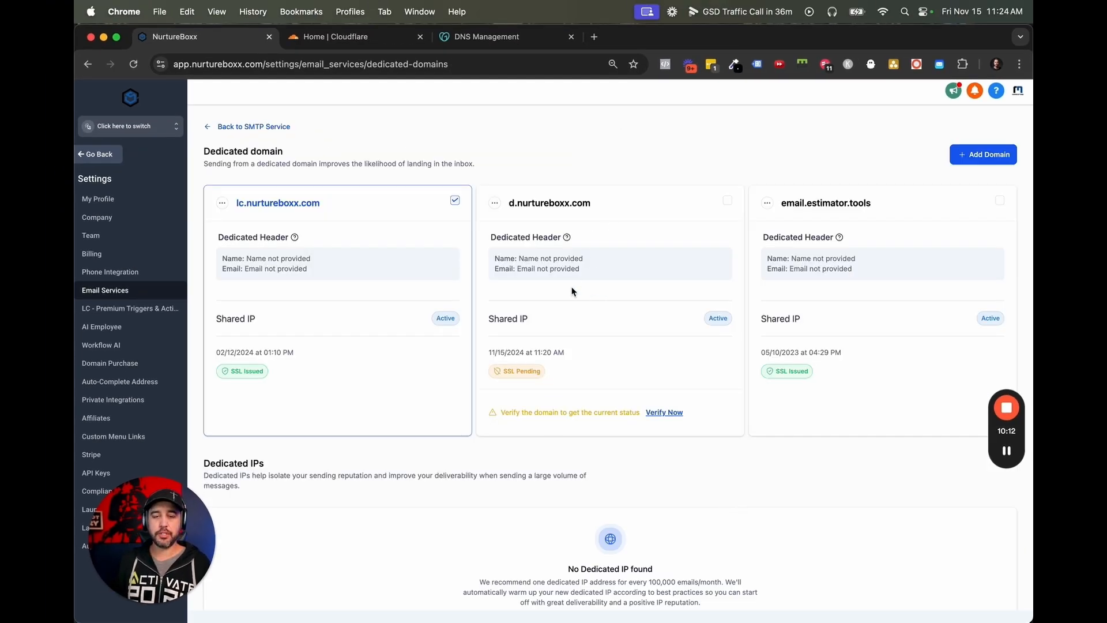
Examine the d.nurtureboxx.com card in the dedicated domains list, including its dedicated header's name and email.
drag(508, 202, 619, 201)
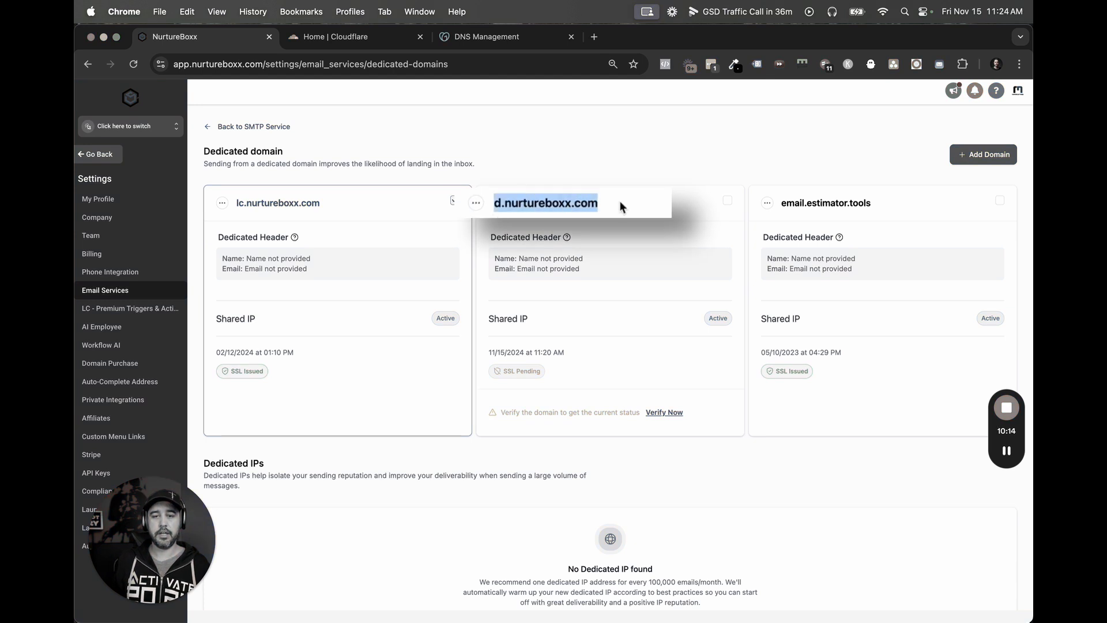
click(609, 239)
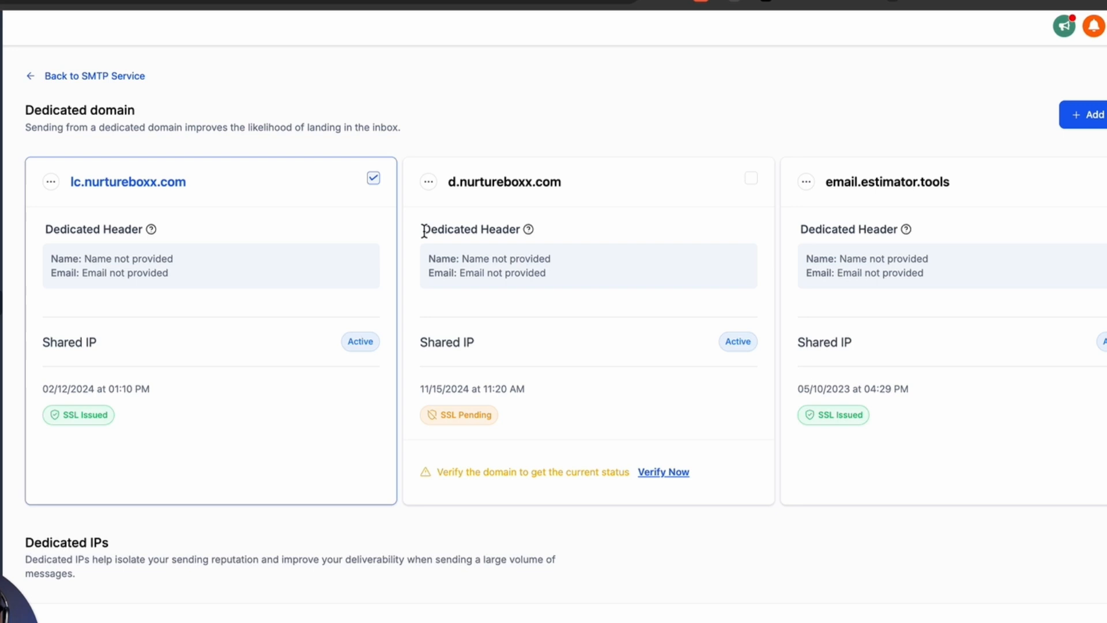
drag(491, 237, 553, 238)
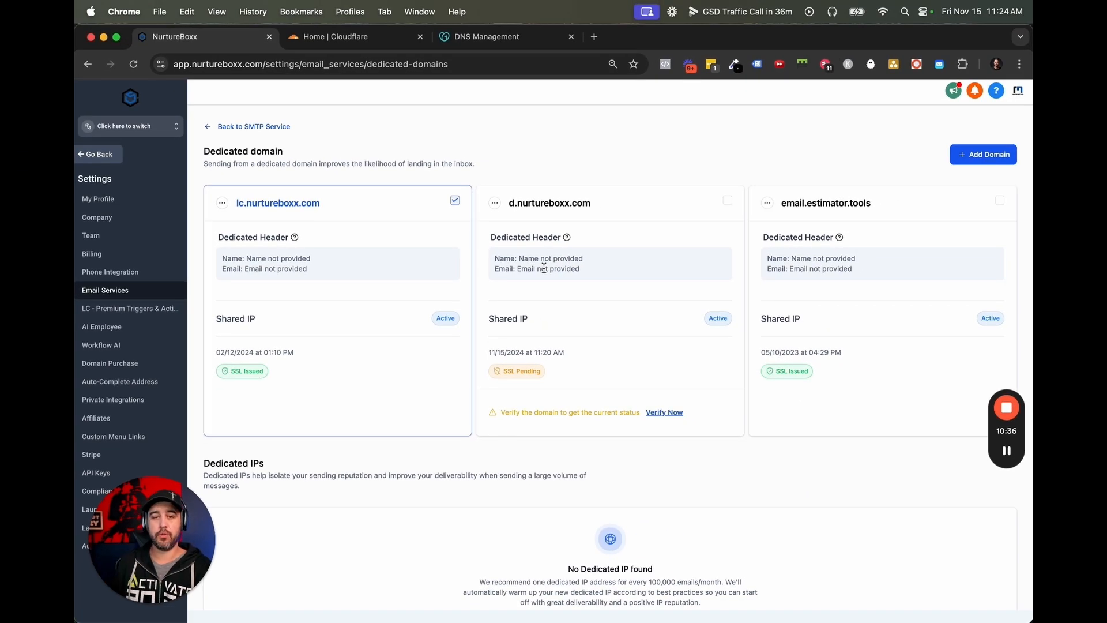
drag(509, 203, 592, 213)
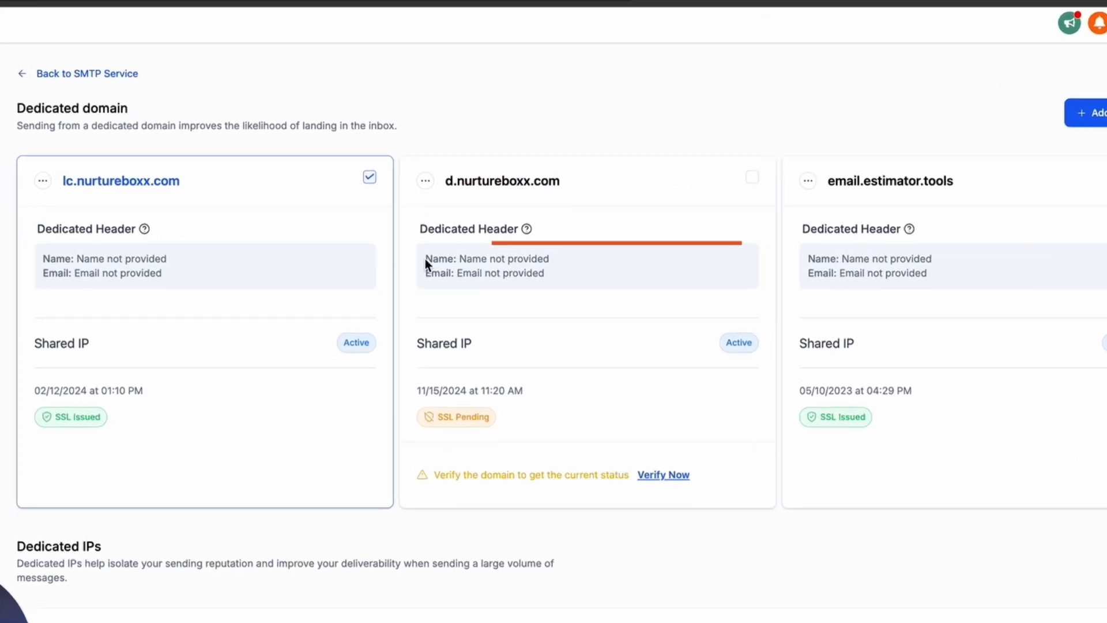
drag(494, 258, 588, 258)
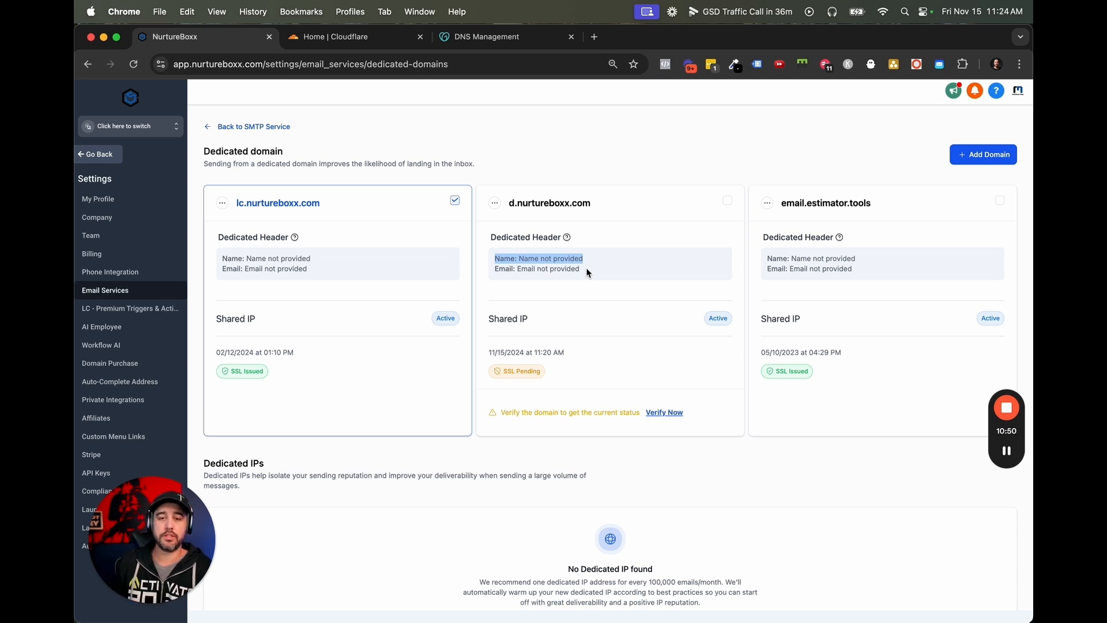
click(588, 273)
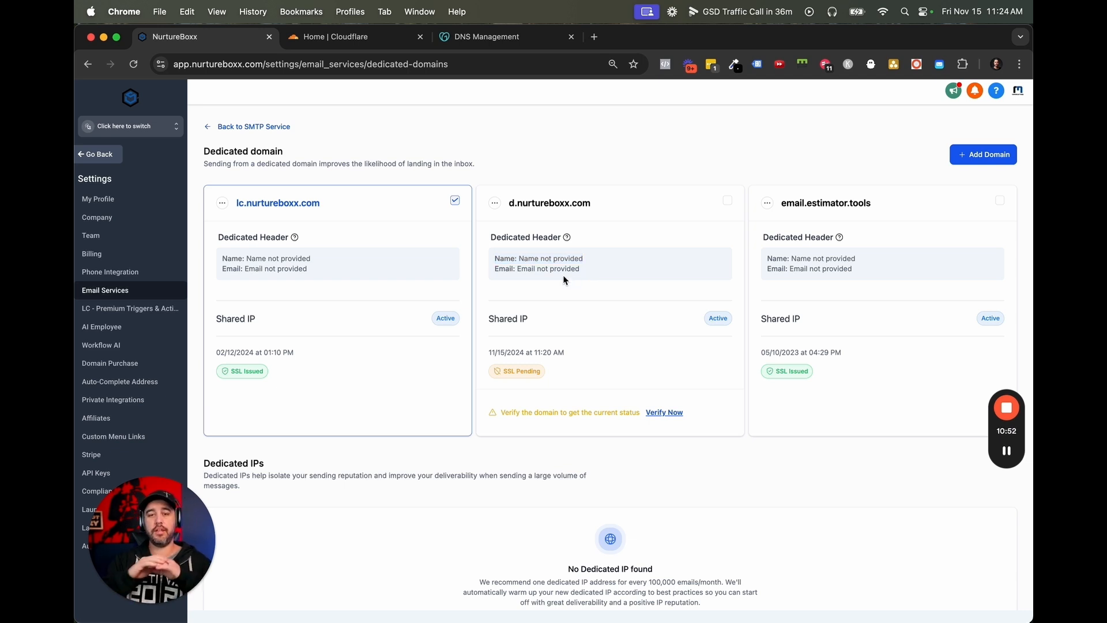